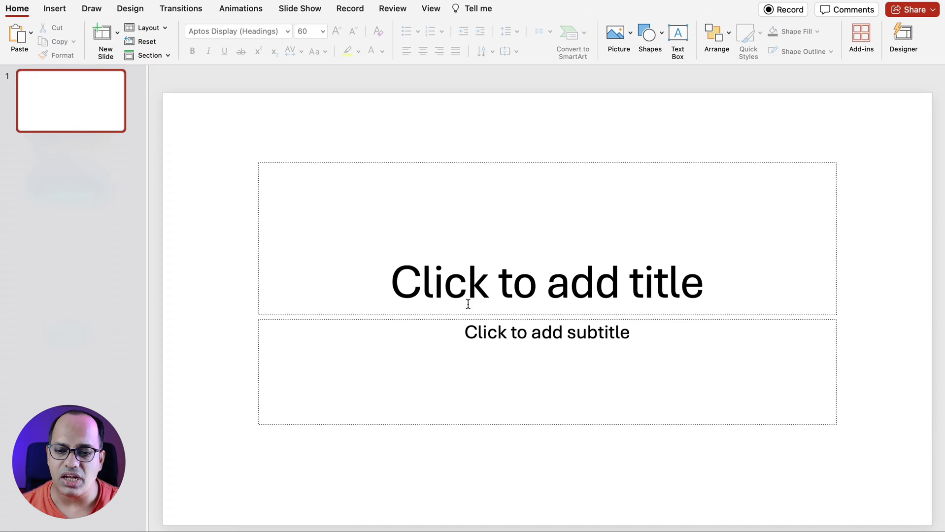
Enter 'Lionel Messi' as the title-slide heading, leaving the subtitle empty.
{"action": "left_click", "coordinate": [461, 283]}
{"action": "type", "text": "Lion"}
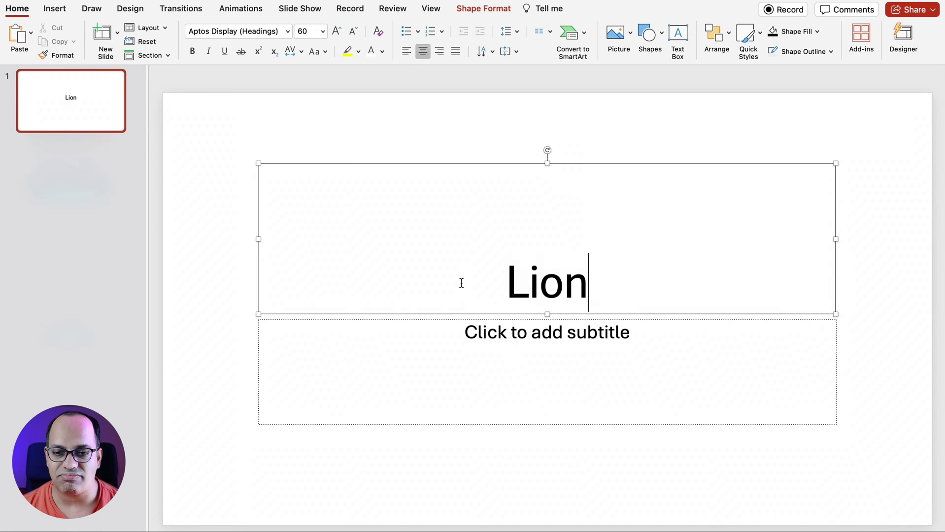
{"action": "type", "text": "el Messi"}
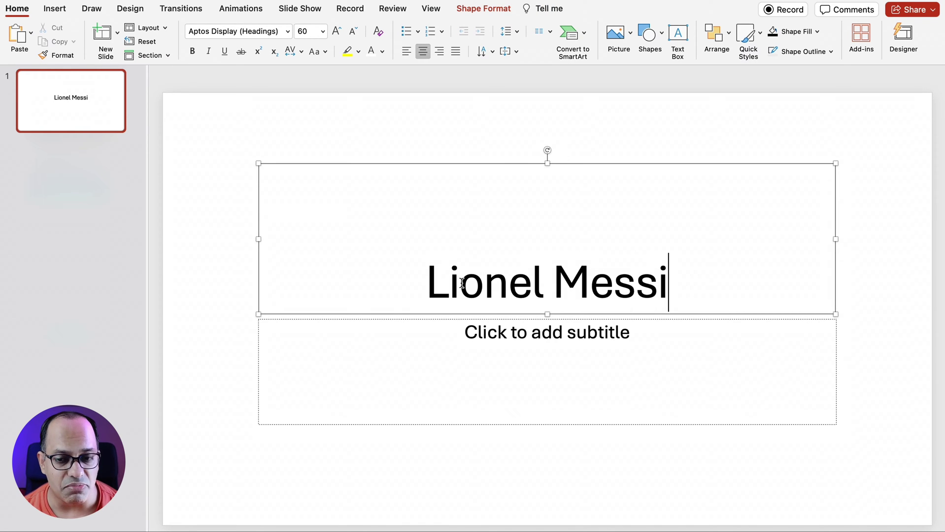
{"action": "left_click", "coordinate": [237, 369]}
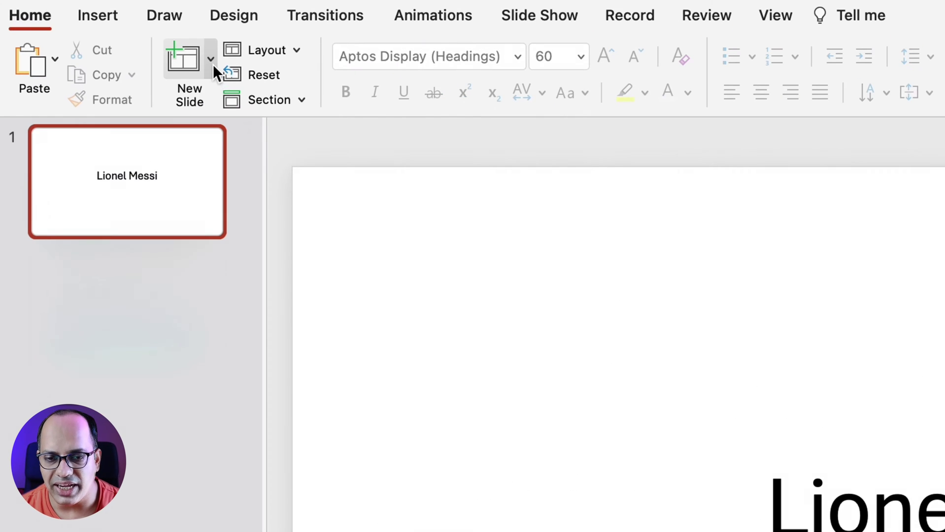
Add a new Blank-layout slide and delete the 'Lionel Messi' title slide.
{"action": "left_click", "coordinate": [213, 64]}
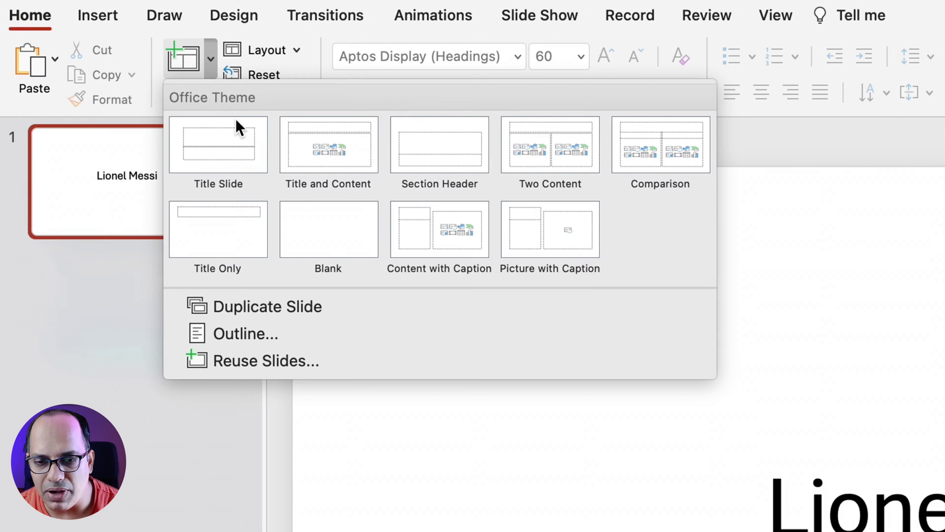
{"action": "left_click", "coordinate": [311, 220]}
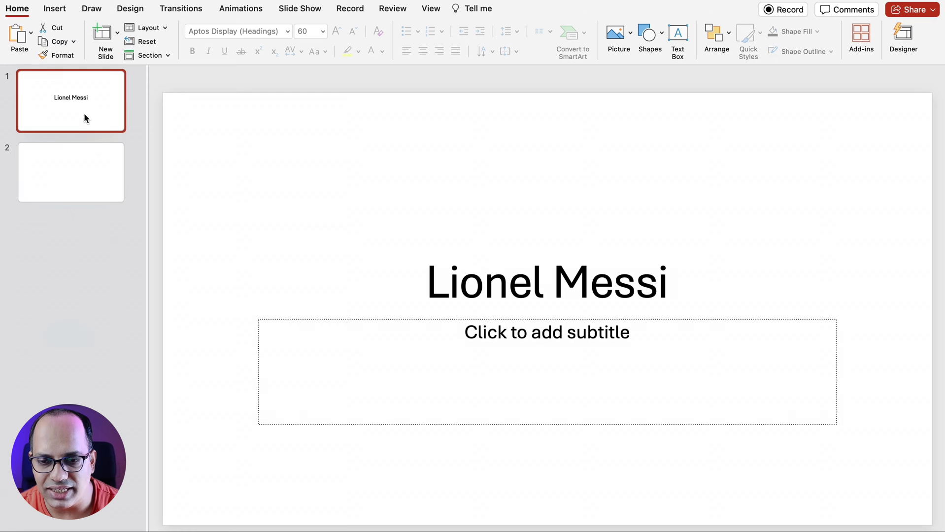
{"action": "key", "text": "Delete"}
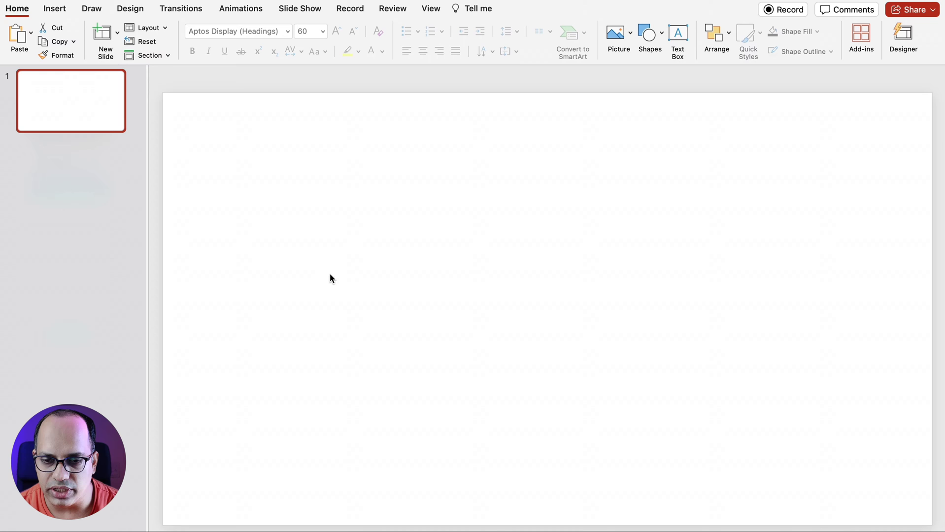
In the Downloads folder, select the Messi.jpeg photo.
{"action": "key", "text": "super+Tab"}
{"action": "left_click", "coordinate": [481, 268]}
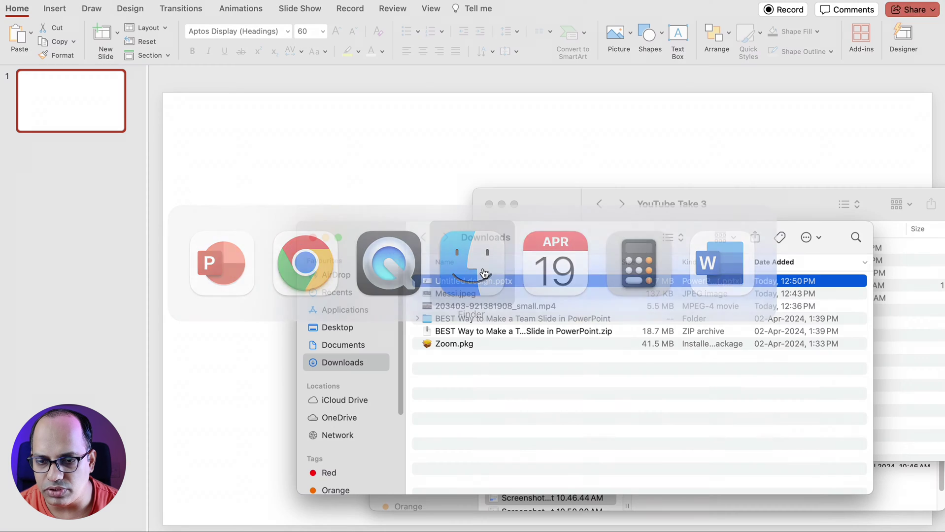
{"action": "left_click", "coordinate": [457, 293]}
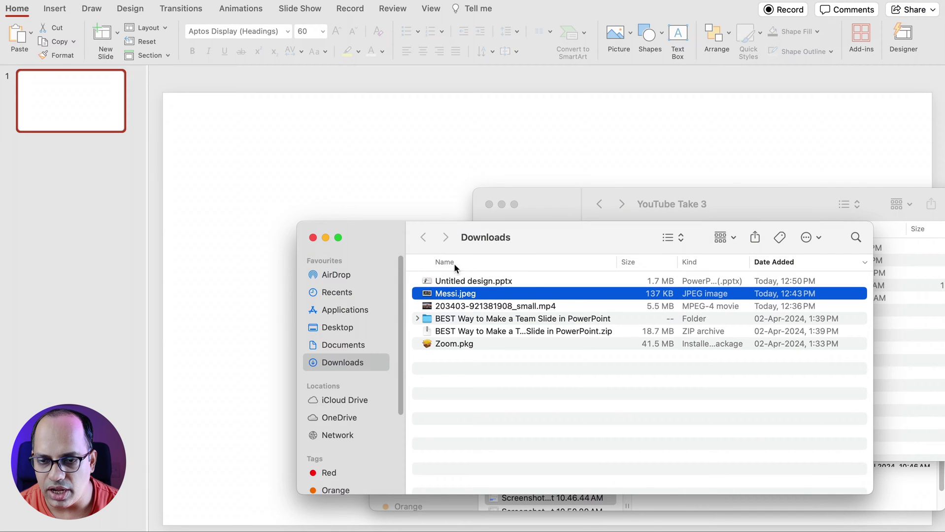
Paste the Messi photo onto the blank slide and stretch it to 33.89 × 19.05 cm.
{"action": "left_click", "coordinate": [474, 172]}
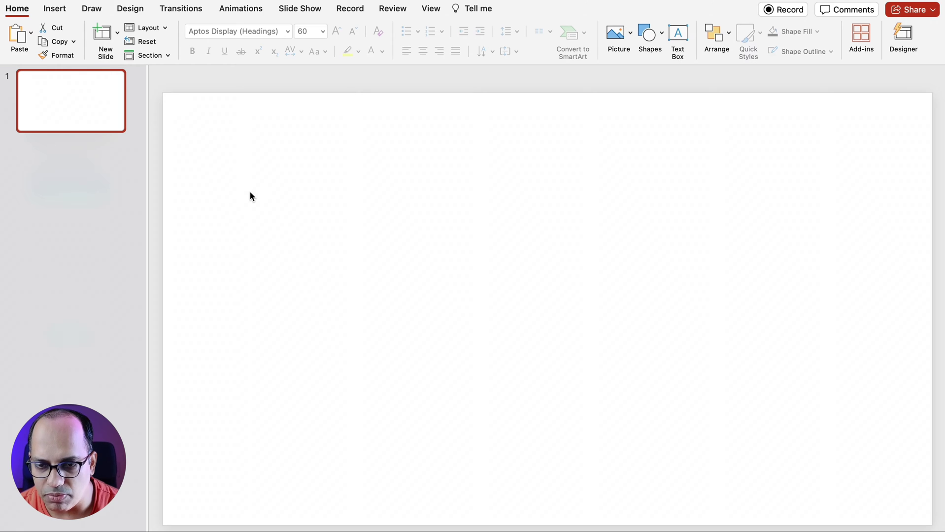
{"action": "key", "text": "super+v"}
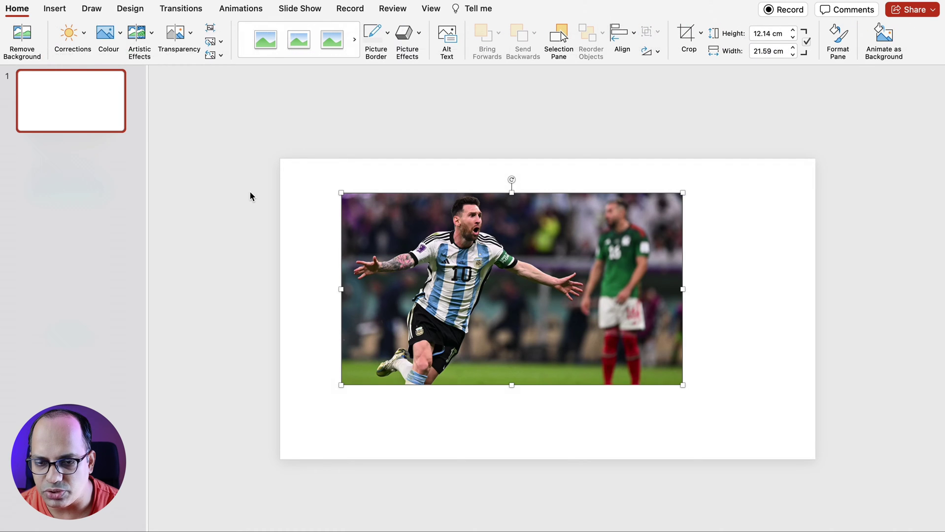
{"action": "left_click_drag", "start_coordinate": [414, 275], "coordinate": [353, 241]}
{"action": "left_click_drag", "start_coordinate": [623, 348], "coordinate": [771, 464]}
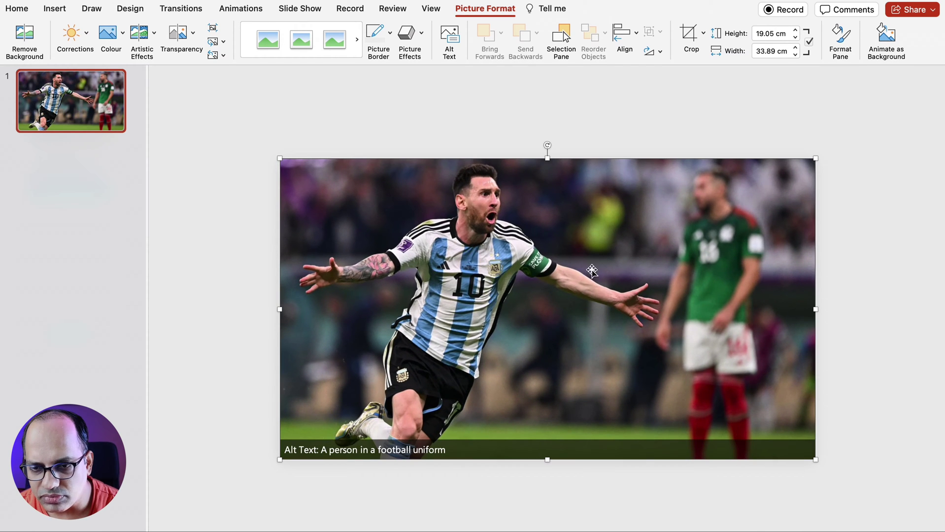
Copy and paste the Messi photo to make a duplicate, and move the copy aside.
{"action": "right_click", "coordinate": [567, 212]}
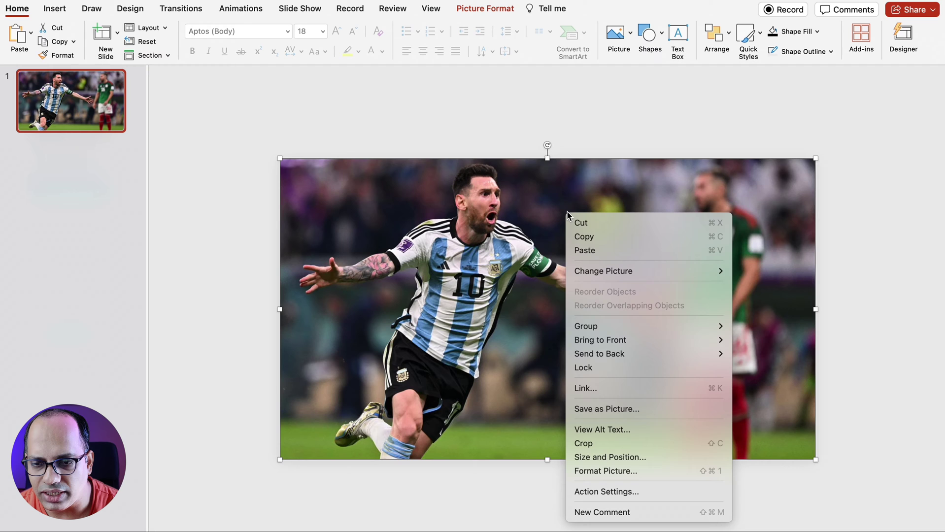
{"action": "left_click", "coordinate": [579, 236]}
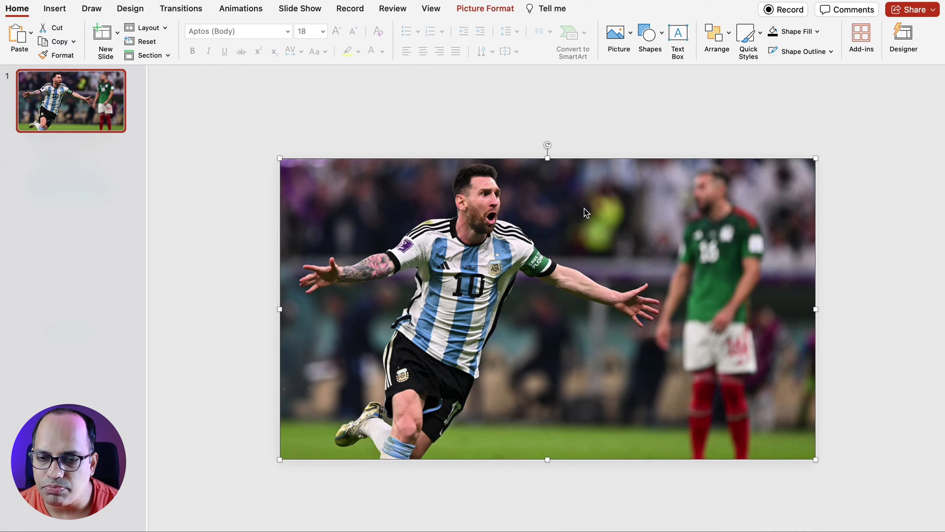
{"action": "right_click", "coordinate": [585, 213]}
{"action": "left_click", "coordinate": [612, 247]}
{"action": "left_click_drag", "start_coordinate": [506, 250], "coordinate": [641, 301]}
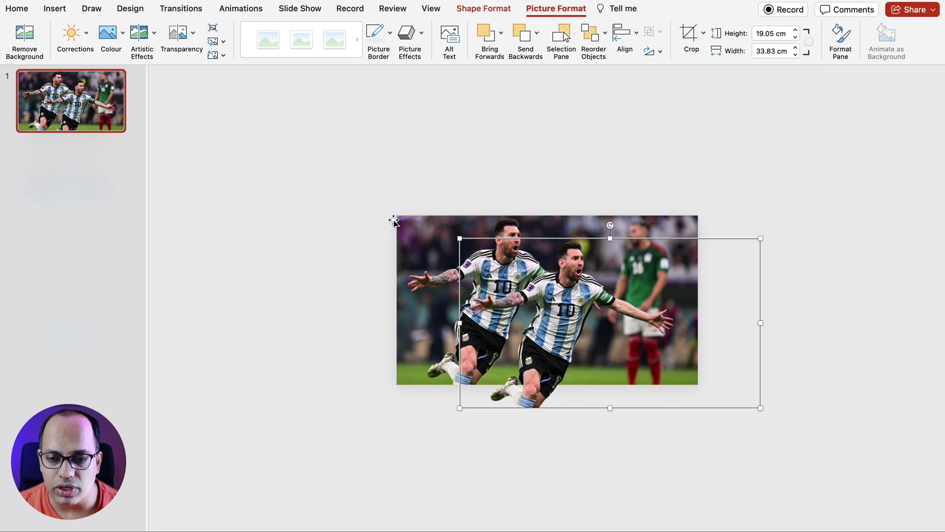
Set the original background photo to 0% saturation and apply a high transparency preset.
{"action": "left_click", "coordinate": [427, 226]}
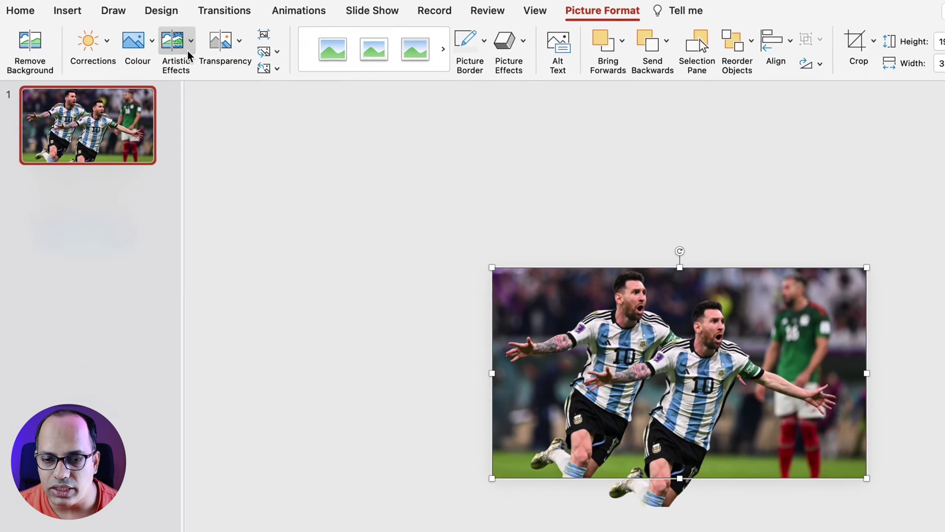
{"action": "left_click", "coordinate": [150, 43]}
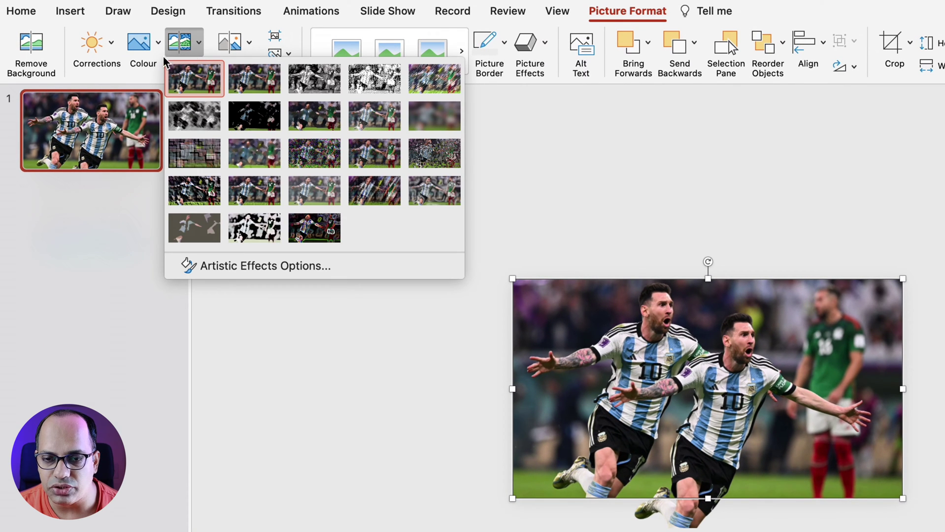
{"action": "left_click", "coordinate": [143, 60]}
{"action": "left_click", "coordinate": [152, 46]}
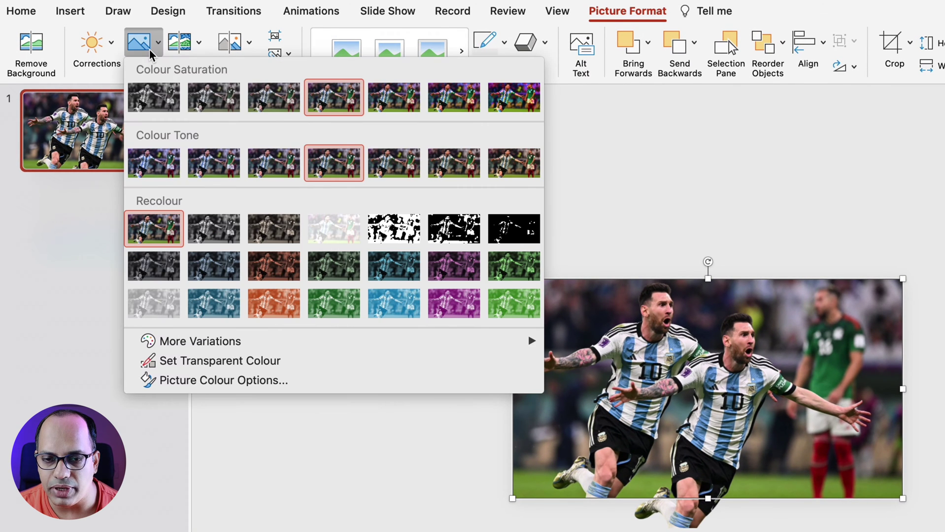
{"action": "left_click", "coordinate": [156, 102]}
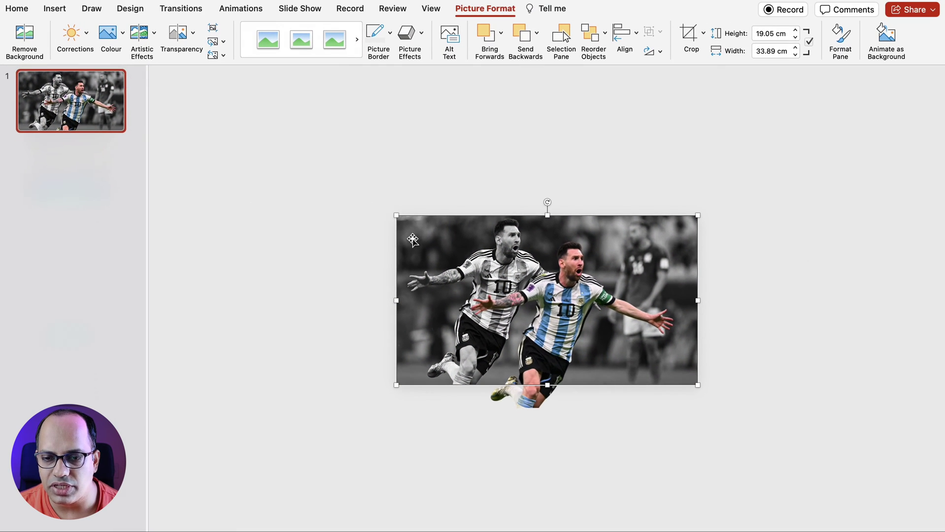
{"action": "left_click", "coordinate": [184, 41]}
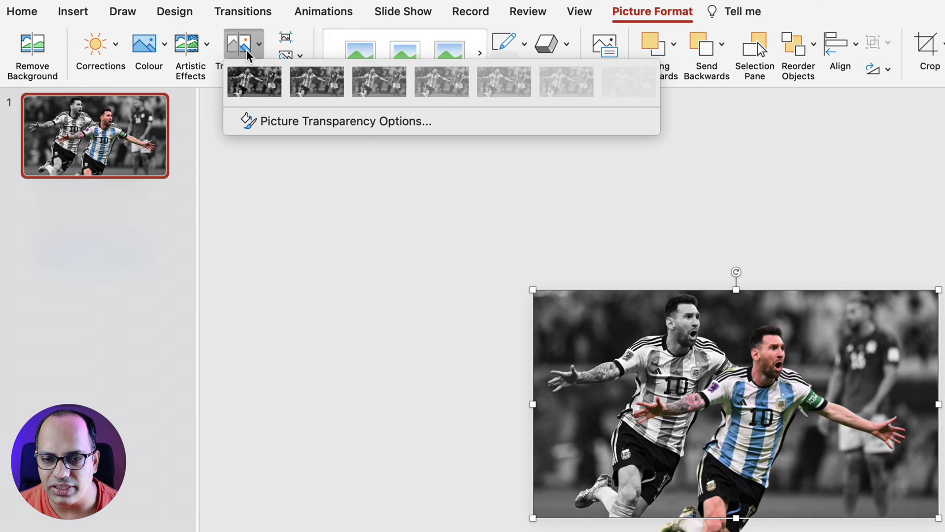
{"action": "left_click", "coordinate": [546, 86]}
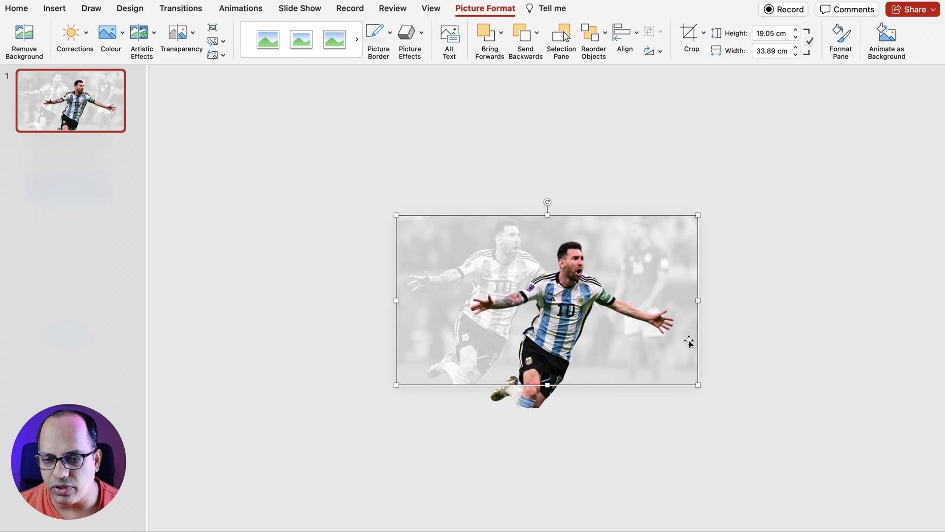
Drag the cut-out to Left 0 cm, Top 0 cm over the background, then box-select both pictures.
{"action": "left_click_drag", "start_coordinate": [570, 354], "coordinate": [495, 311]}
{"action": "scroll", "coordinate": [528, 354], "scroll_direction": "up", "scroll_amount": 3}
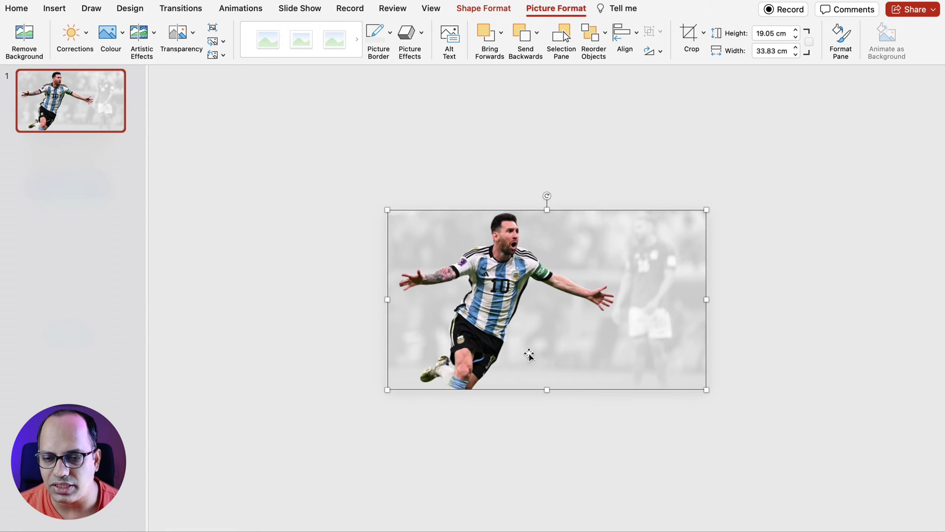
{"action": "scroll", "coordinate": [529, 355], "scroll_direction": "down", "scroll_amount": 5}
{"action": "left_click_drag", "start_coordinate": [306, 161], "coordinate": [839, 499]}
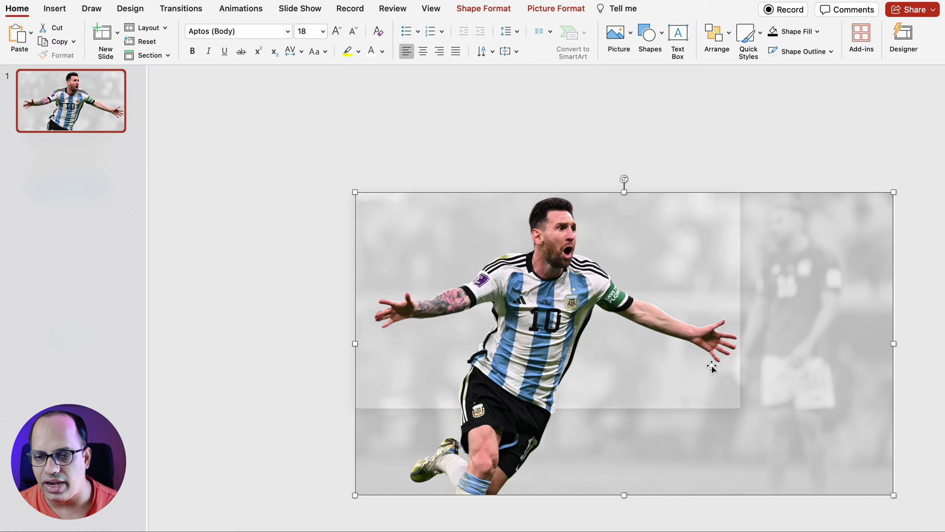
Crop the background photo's right and bottom edges to the 33.87 × 19.05 cm slide bounds.
{"action": "left_click", "coordinate": [268, 242]}
{"action": "left_click", "coordinate": [703, 352]}
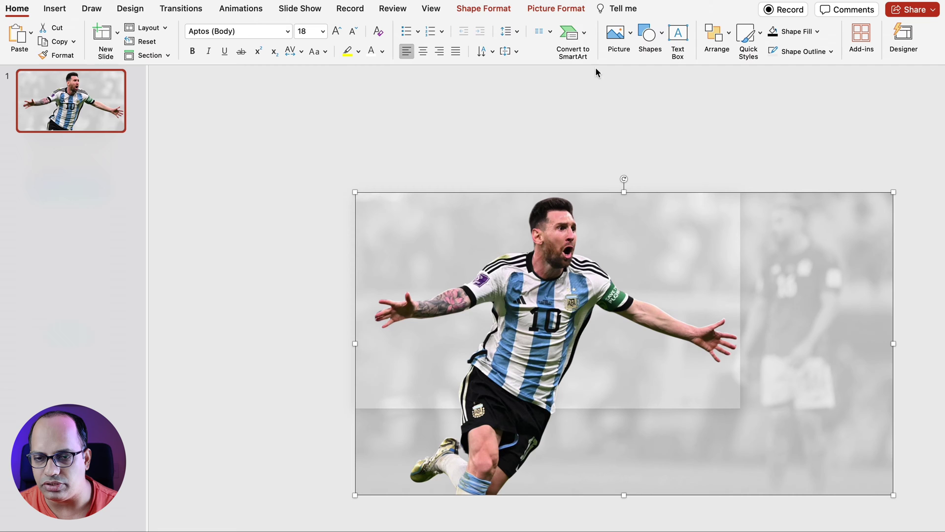
{"action": "left_click", "coordinate": [555, 8]}
{"action": "left_click", "coordinate": [689, 37]}
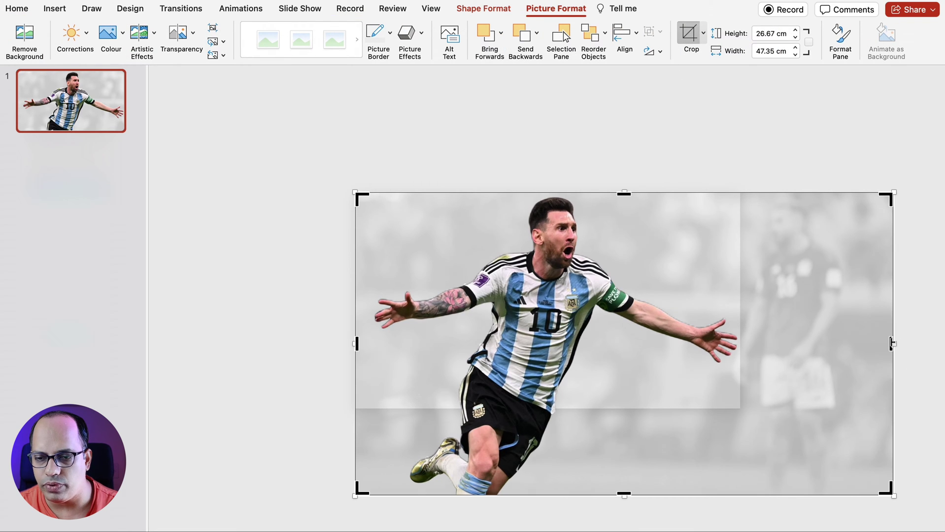
{"action": "left_click_drag", "start_coordinate": [892, 343], "coordinate": [739, 343]}
{"action": "left_click_drag", "start_coordinate": [547, 494], "coordinate": [552, 408]}
{"action": "left_click", "coordinate": [924, 389]}
{"action": "left_click", "coordinate": [867, 368]}
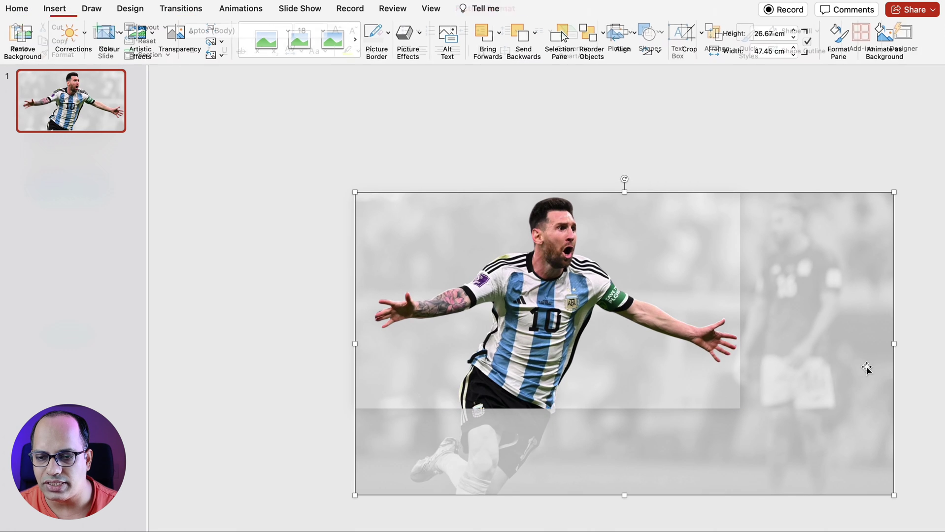
{"action": "left_click", "coordinate": [689, 33]}
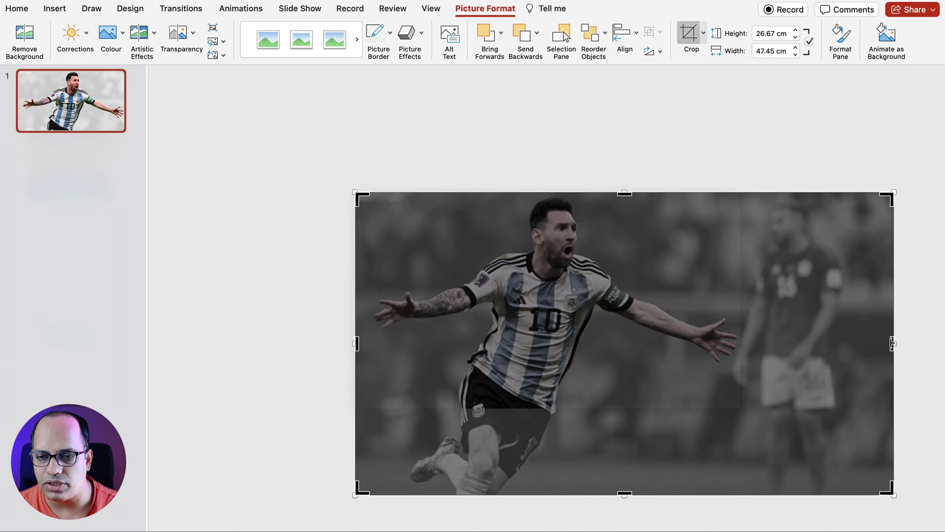
{"action": "left_click_drag", "start_coordinate": [892, 343], "coordinate": [741, 343]}
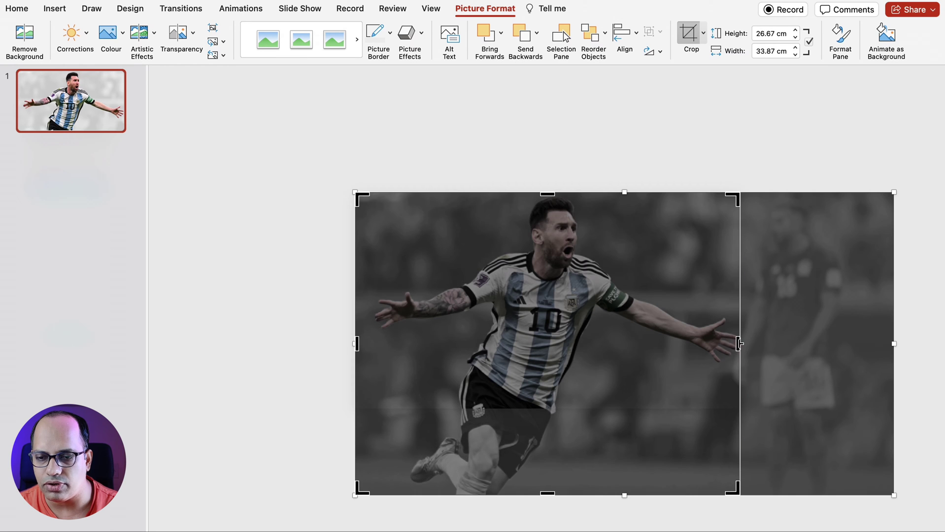
{"action": "left_click_drag", "start_coordinate": [547, 495], "coordinate": [552, 408]}
{"action": "left_click", "coordinate": [913, 315]}
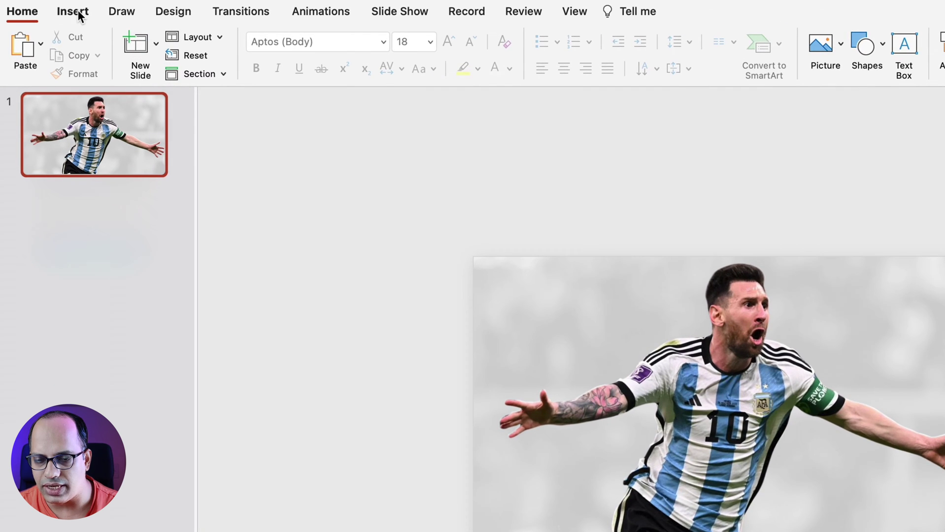
Draw a text box across the upper slide, type LIONEL, and centre-align it.
{"action": "left_click", "coordinate": [54, 9]}
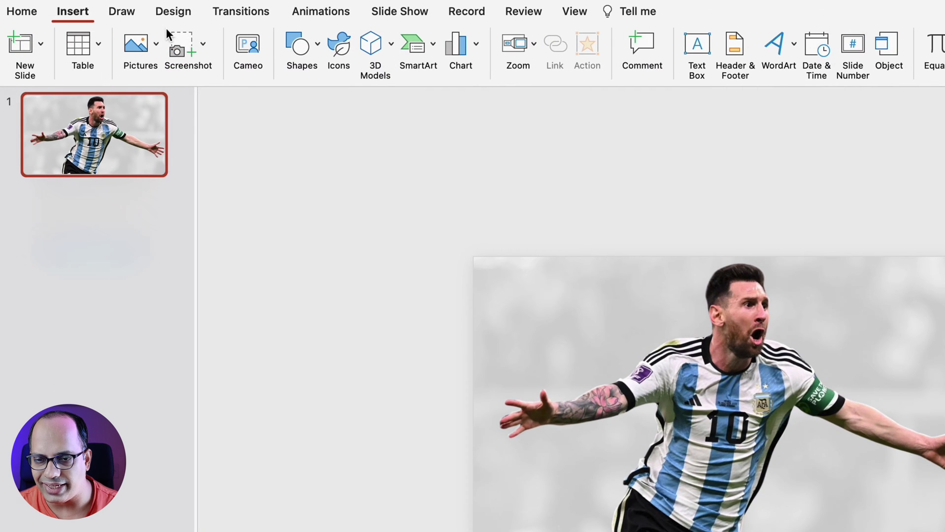
{"action": "left_click", "coordinate": [697, 45]}
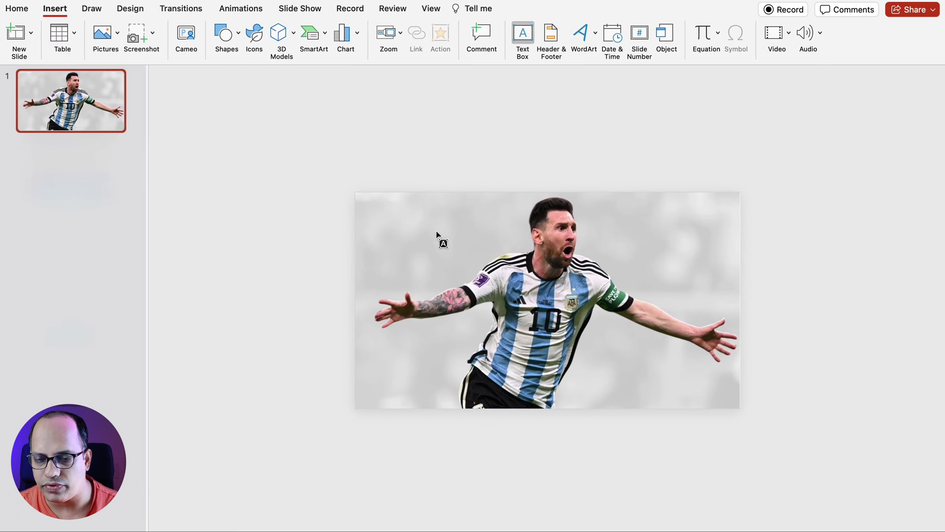
{"action": "left_click_drag", "start_coordinate": [418, 212], "coordinate": [700, 300]}
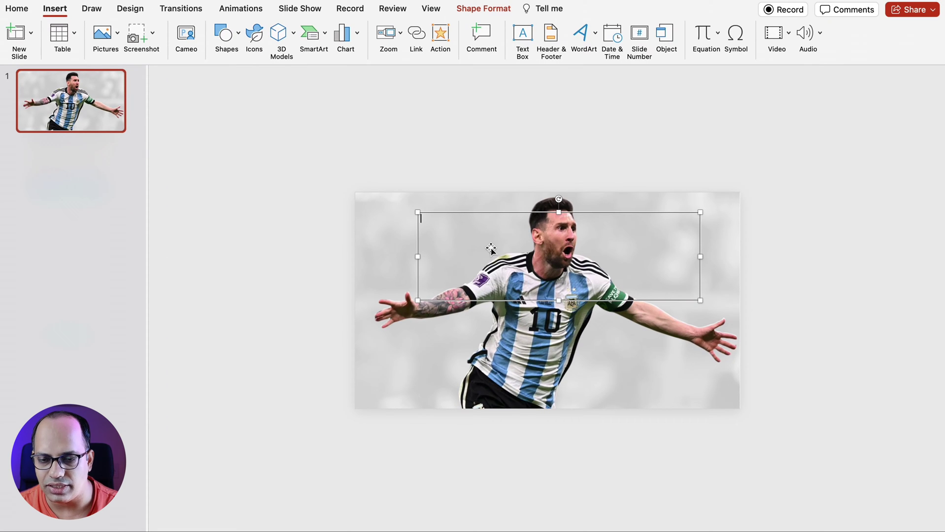
{"action": "type", "text": "LIONEL"}
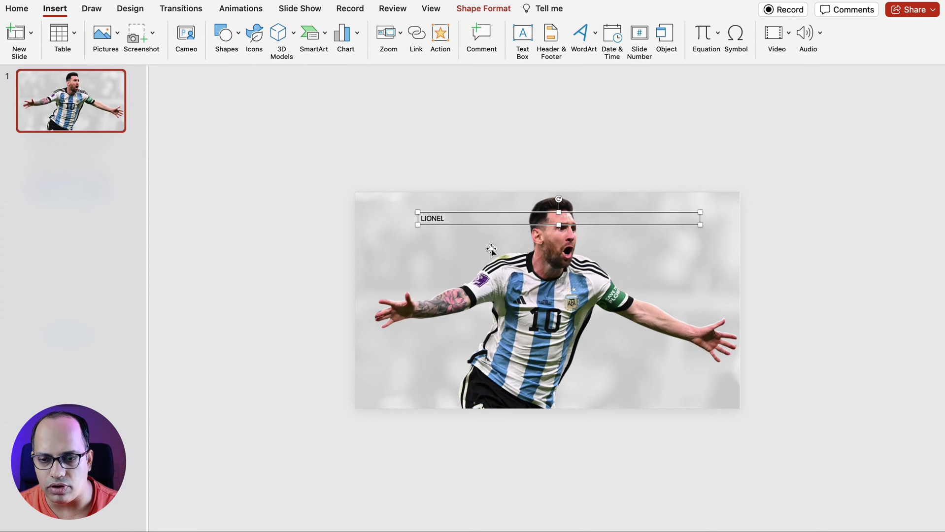
{"action": "left_click", "coordinate": [15, 9]}
{"action": "left_click", "coordinate": [421, 51]}
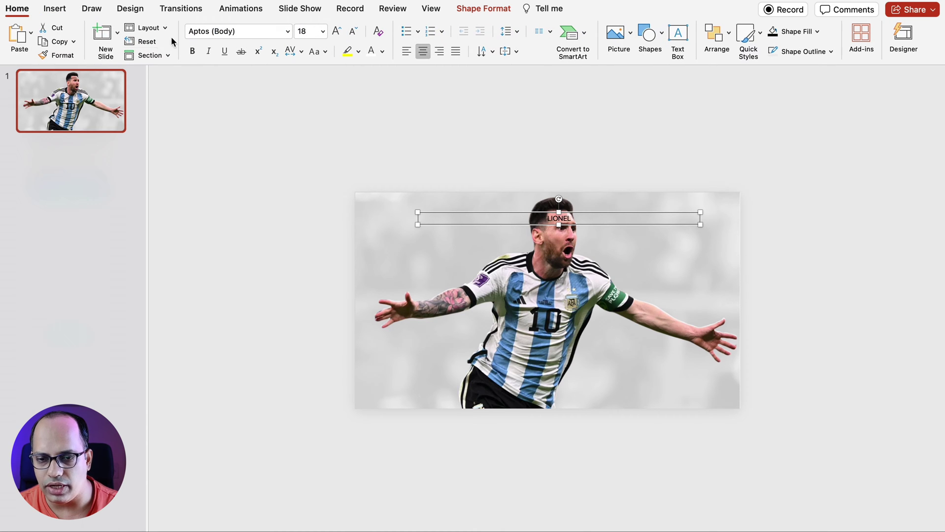
Set LIONEL to Montserrat Black and raise its font size to 239.
{"action": "left_click", "coordinate": [287, 32]}
{"action": "mouse_move", "coordinate": [300, 141]}
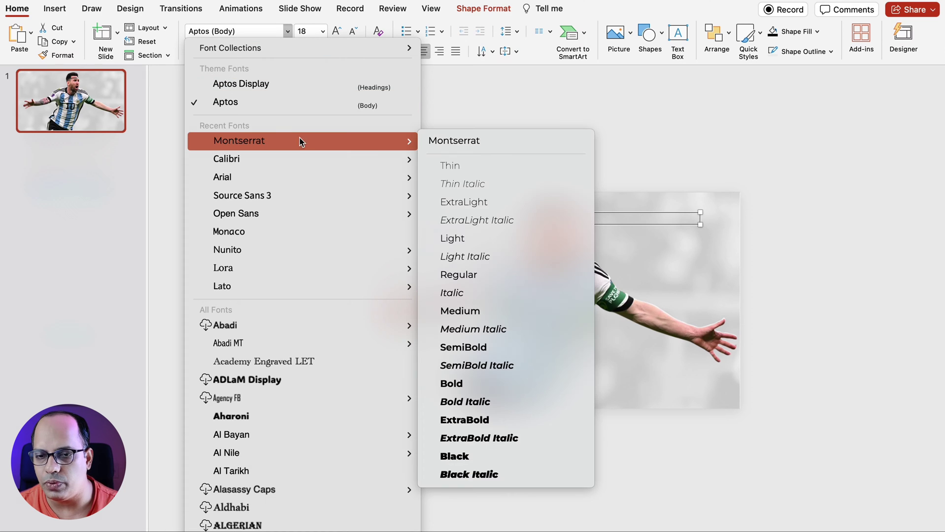
{"action": "left_click", "coordinate": [468, 452]}
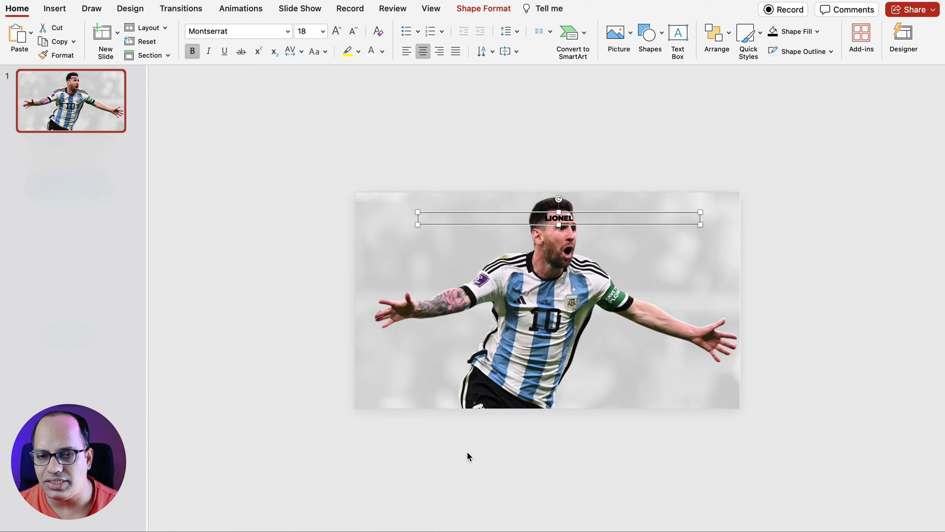
{"action": "left_click", "coordinate": [337, 33]}
{"action": "left_click", "coordinate": [337, 33]}
{"action": "left_click", "coordinate": [337, 33]}
{"action": "left_click", "coordinate": [337, 33]}
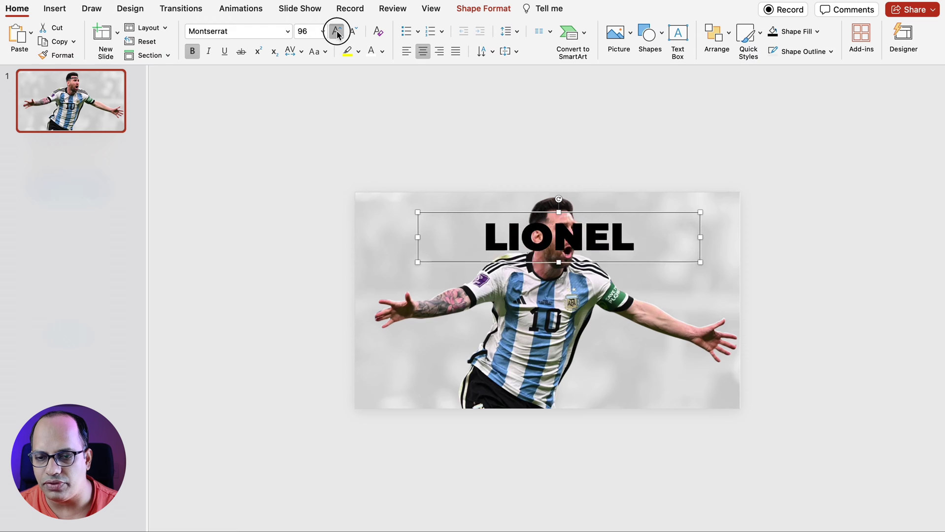
{"action": "left_click", "coordinate": [338, 33]}
Widen the LIONEL box to the slide's full width, move it to the top, and make it white.
{"action": "left_click_drag", "start_coordinate": [417, 327], "coordinate": [355, 327]}
{"action": "left_click_drag", "start_coordinate": [700, 330], "coordinate": [748, 328]}
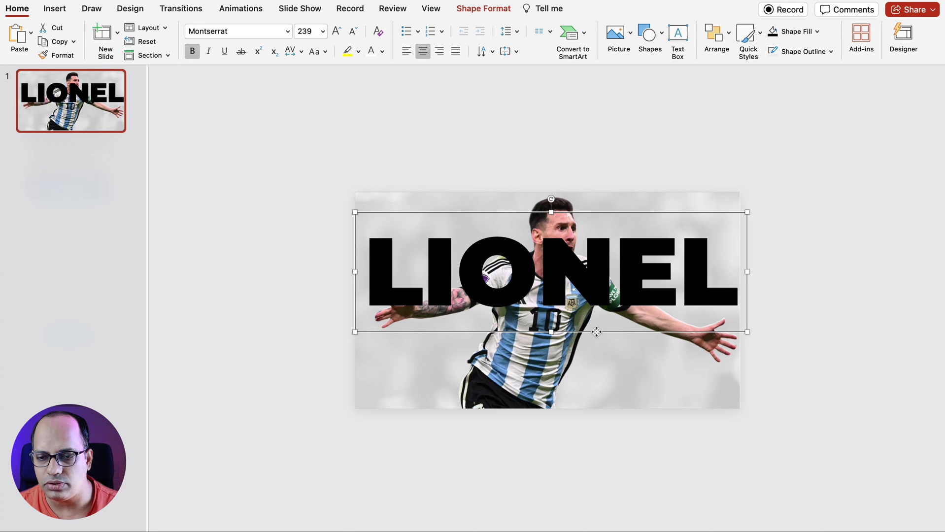
{"action": "left_click_drag", "start_coordinate": [596, 332], "coordinate": [593, 312]}
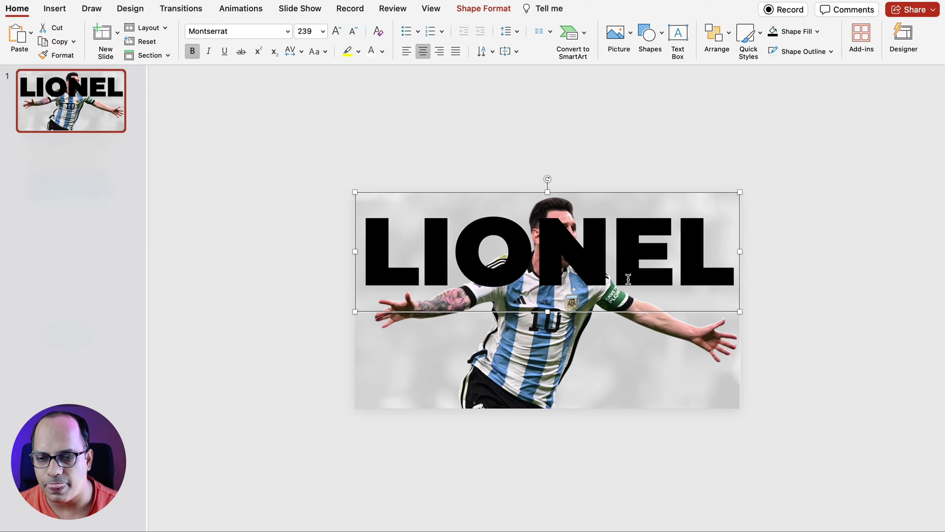
{"action": "left_click", "coordinate": [372, 55]}
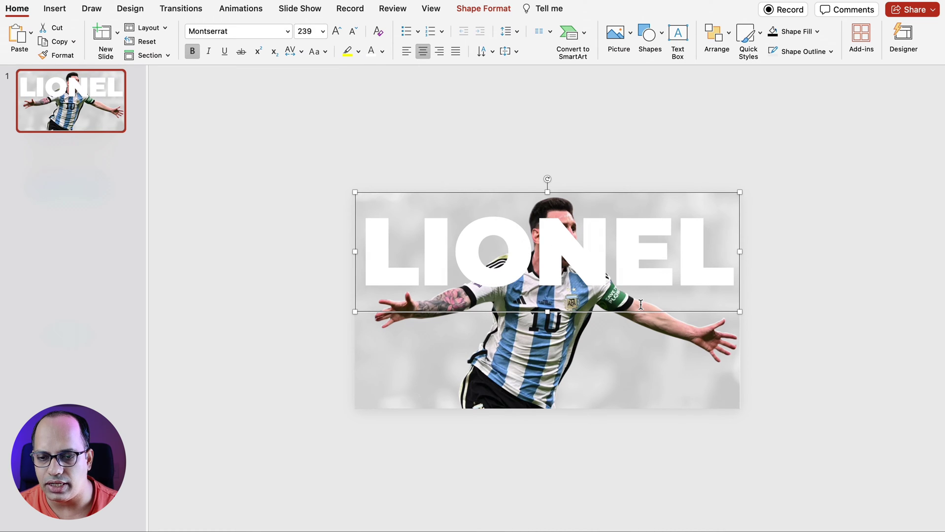
Send the LIONEL text box backward so it sits behind the cut-out player.
{"action": "right_click", "coordinate": [565, 314]}
{"action": "mouse_move", "coordinate": [690, 357]}
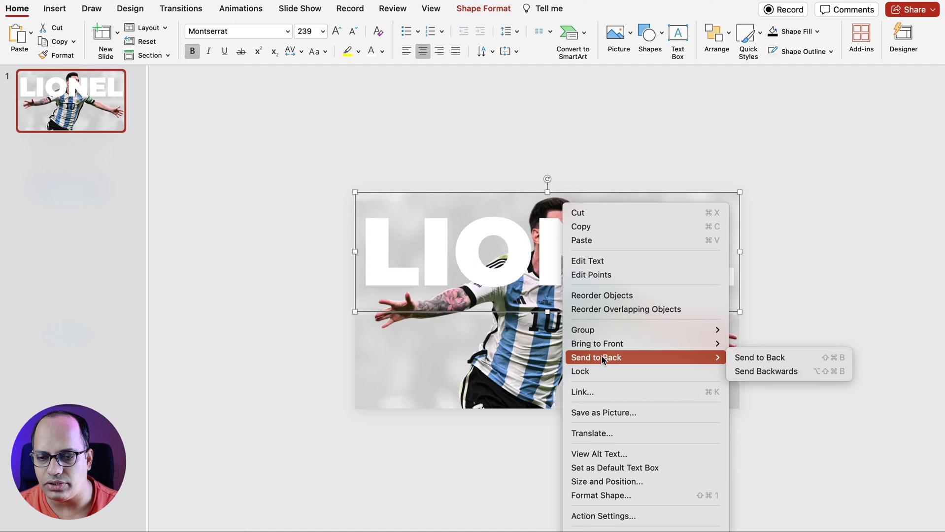
{"action": "left_click", "coordinate": [799, 372]}
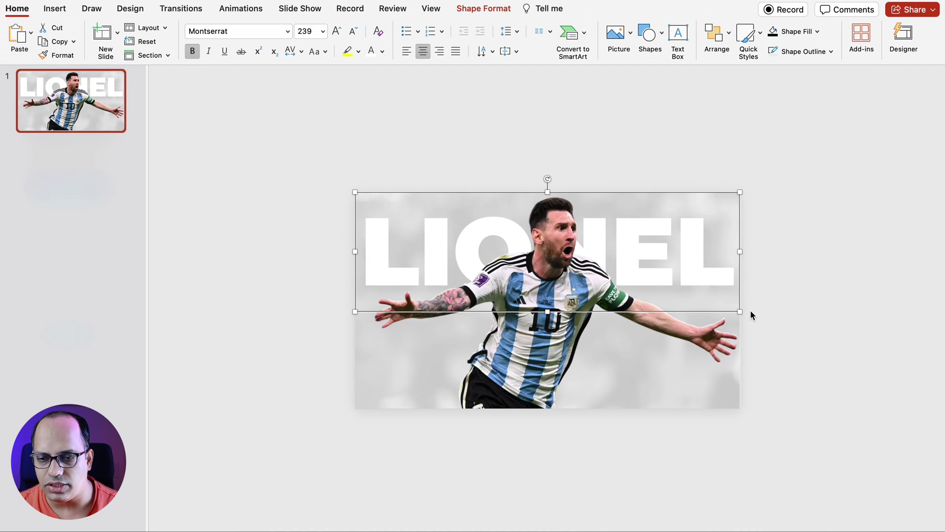
Duplicate the LIONEL text box and place the copy on the slide's lower half.
{"action": "right_click", "coordinate": [693, 192]}
{"action": "left_click", "coordinate": [754, 215]}
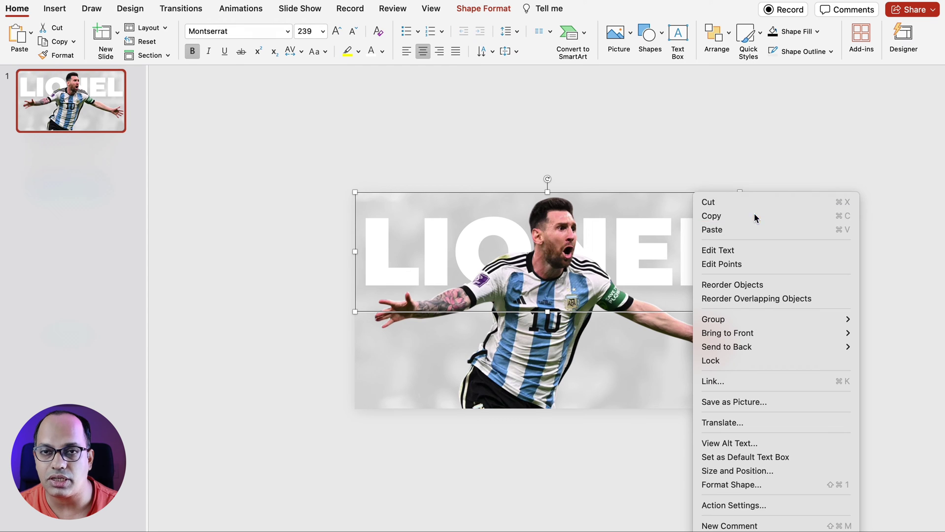
{"action": "key", "text": "super+v"}
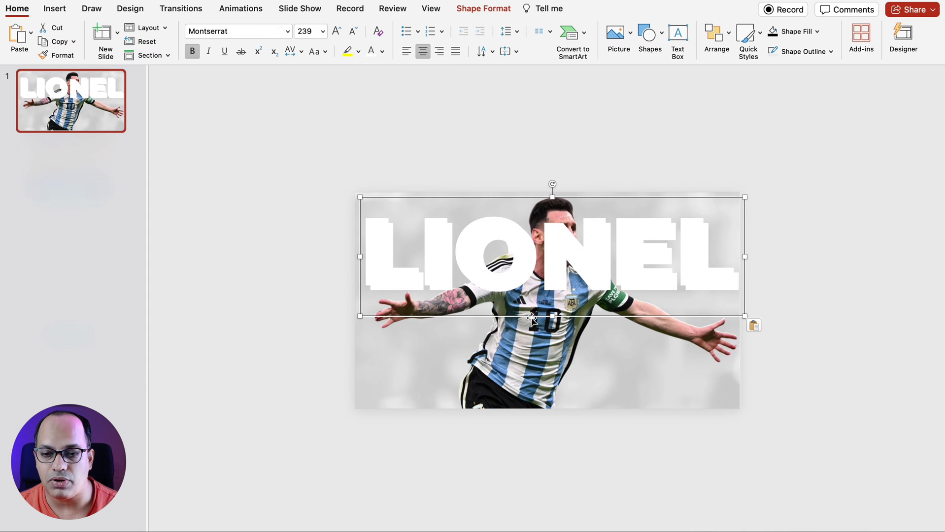
{"action": "left_click_drag", "start_coordinate": [566, 319], "coordinate": [561, 417]}
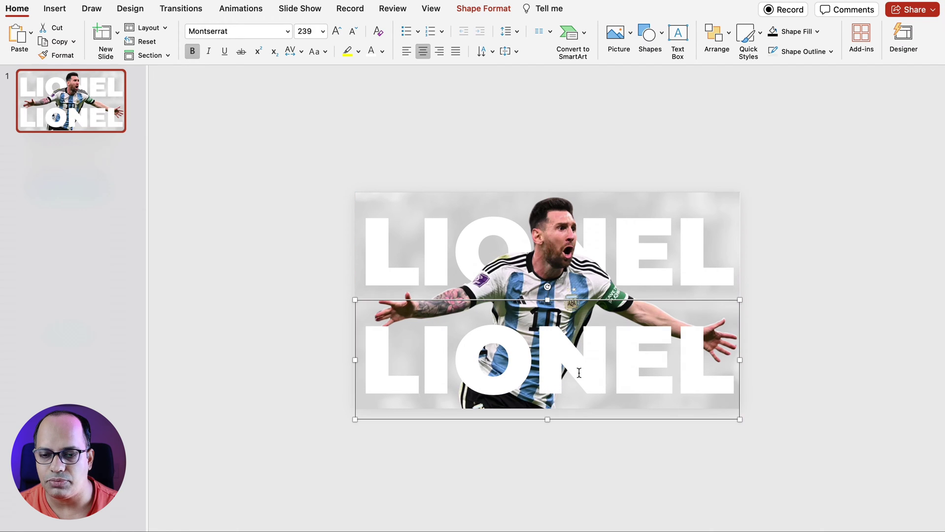
Retype the lower LIONEL copy as MESSI and colour it a lightened blue sampled from the jersey.
{"action": "double_click", "coordinate": [528, 360]}
{"action": "type", "text": "MESSI"}
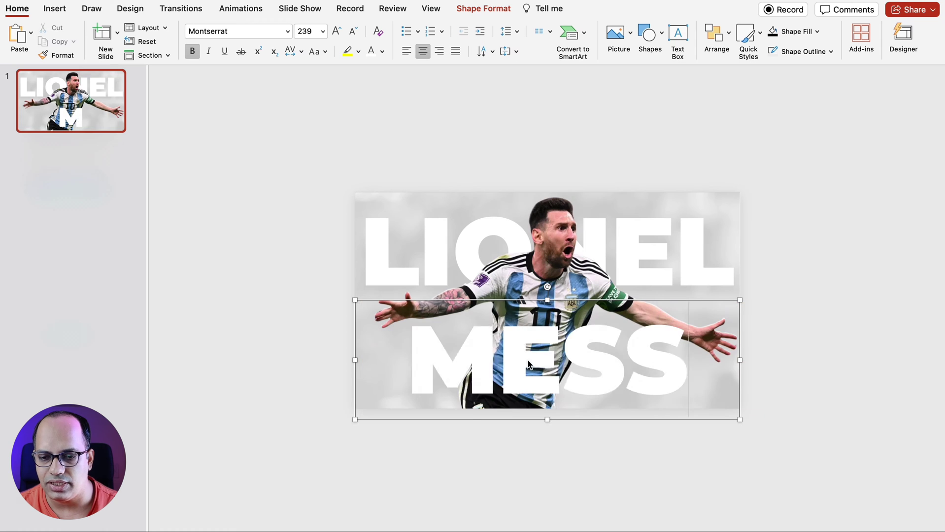
{"action": "double_click", "coordinate": [420, 349]}
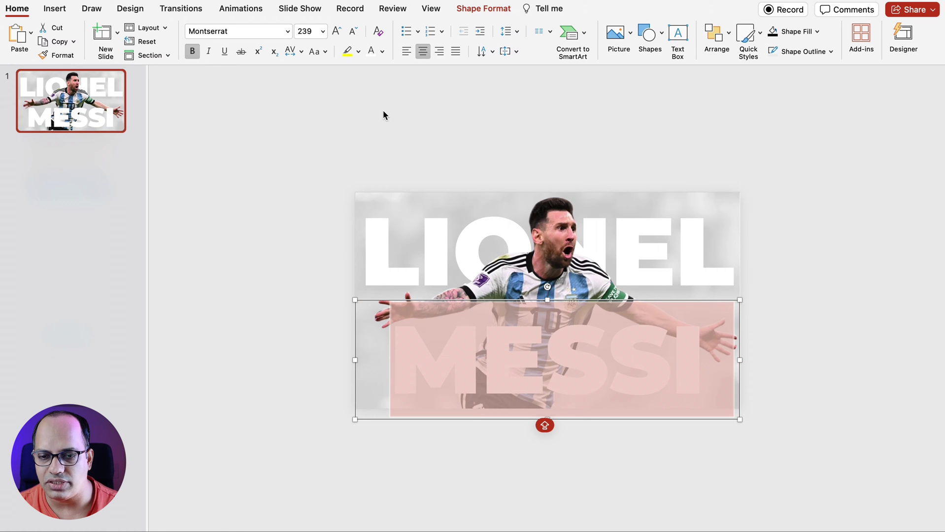
{"action": "left_click", "coordinate": [383, 51]}
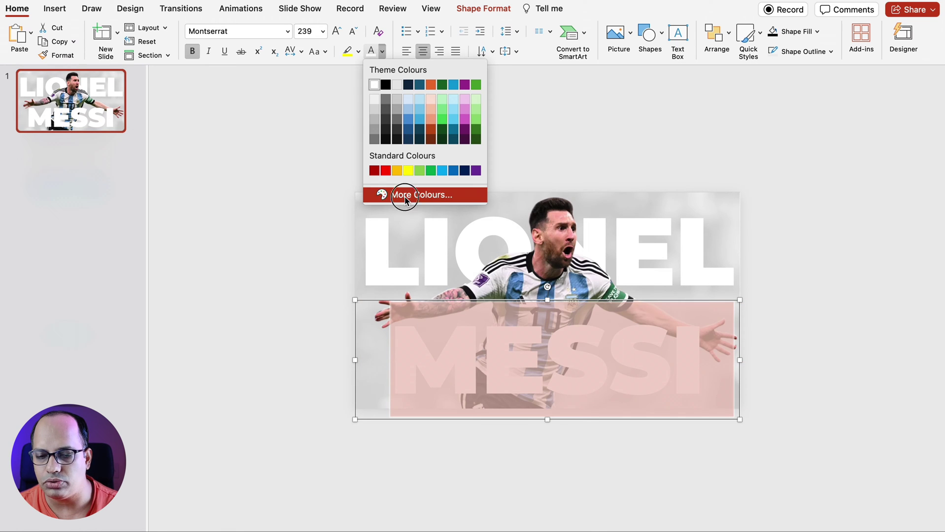
{"action": "left_click", "coordinate": [405, 197]}
{"action": "left_click", "coordinate": [435, 255]}
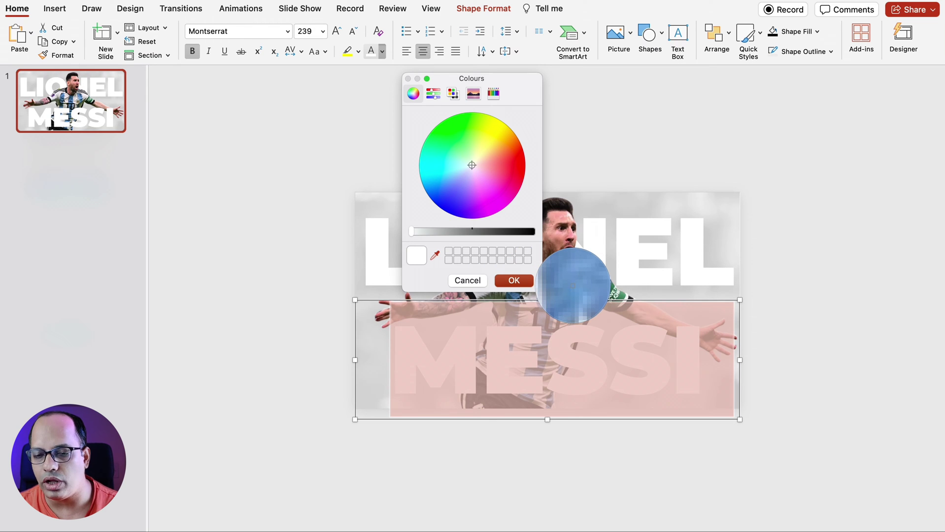
{"action": "left_click", "coordinate": [573, 285]}
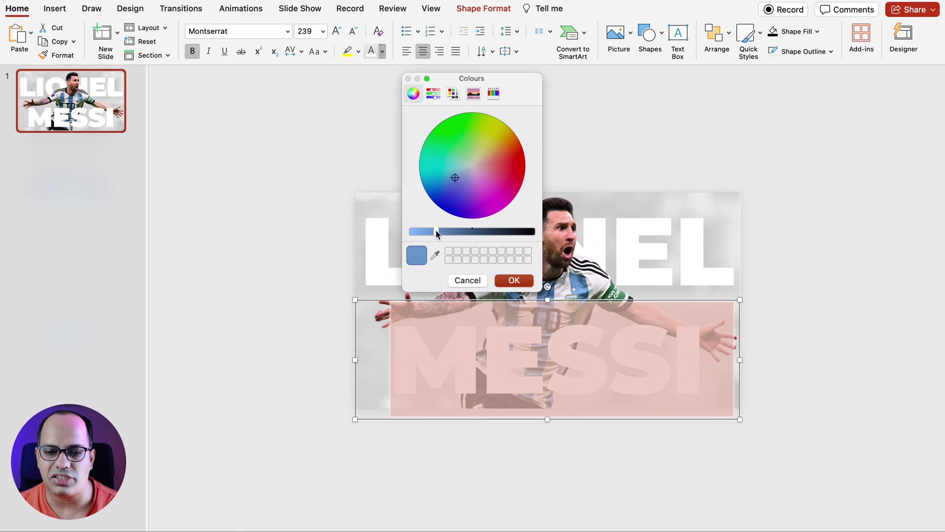
{"action": "left_click_drag", "start_coordinate": [436, 231], "coordinate": [390, 231]}
{"action": "left_click", "coordinate": [514, 281]}
{"action": "left_click", "coordinate": [386, 425]}
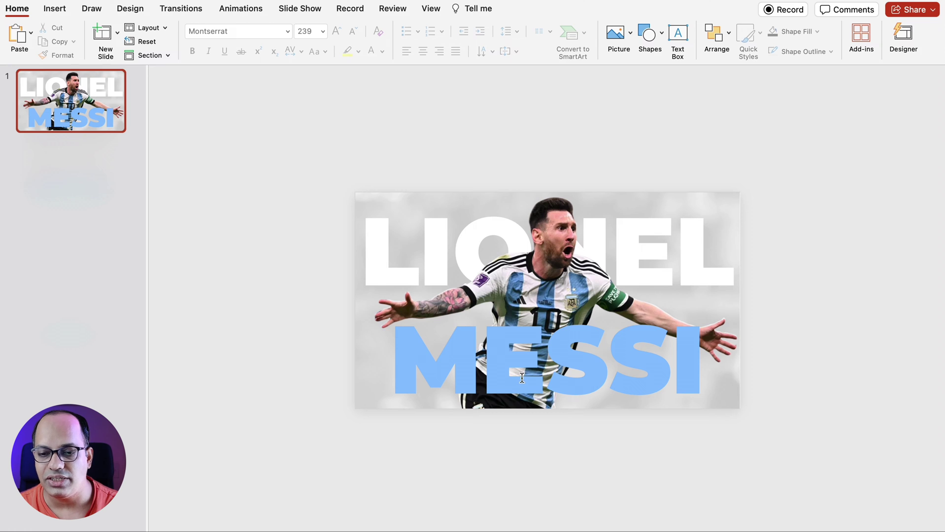
Duplicate slide 1 and return to the original slide 1.
{"action": "left_click", "coordinate": [534, 378]}
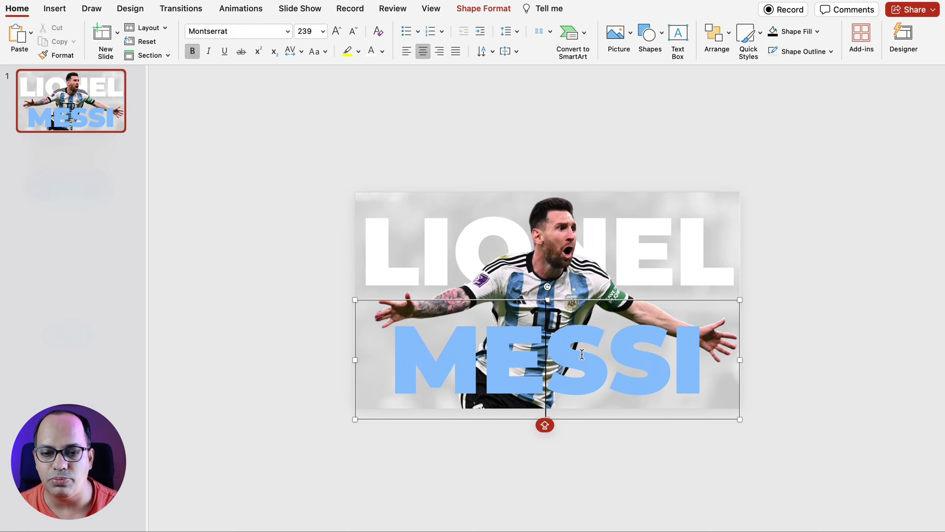
{"action": "left_click", "coordinate": [73, 103]}
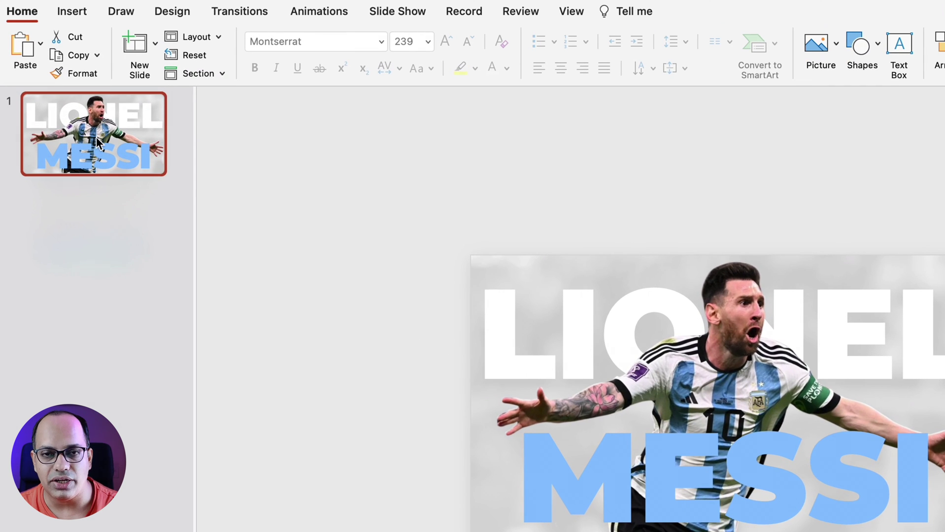
{"action": "right_click", "coordinate": [97, 138]}
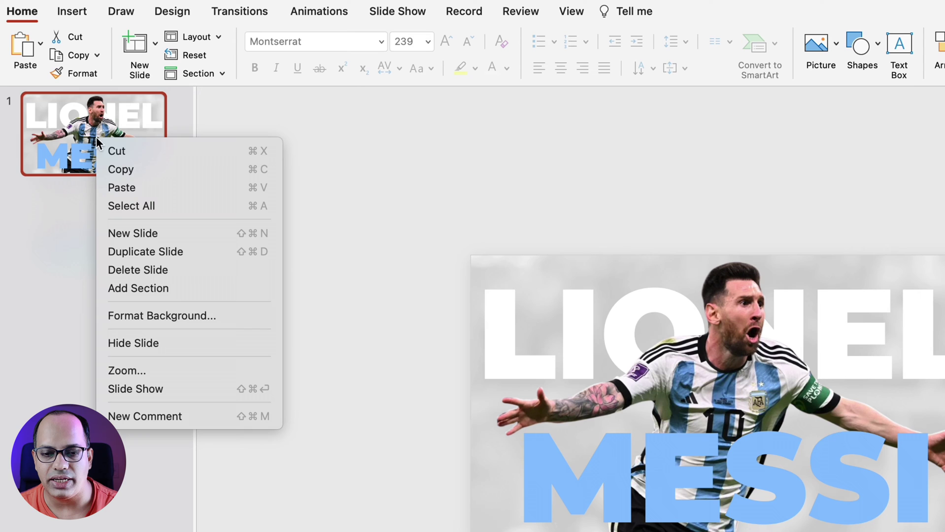
{"action": "left_click", "coordinate": [158, 254]}
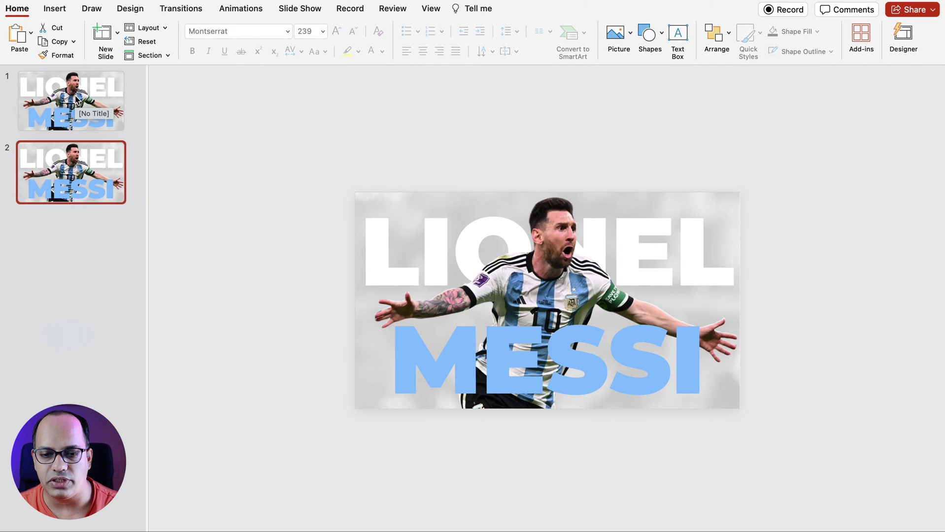
{"action": "left_click", "coordinate": [77, 100]}
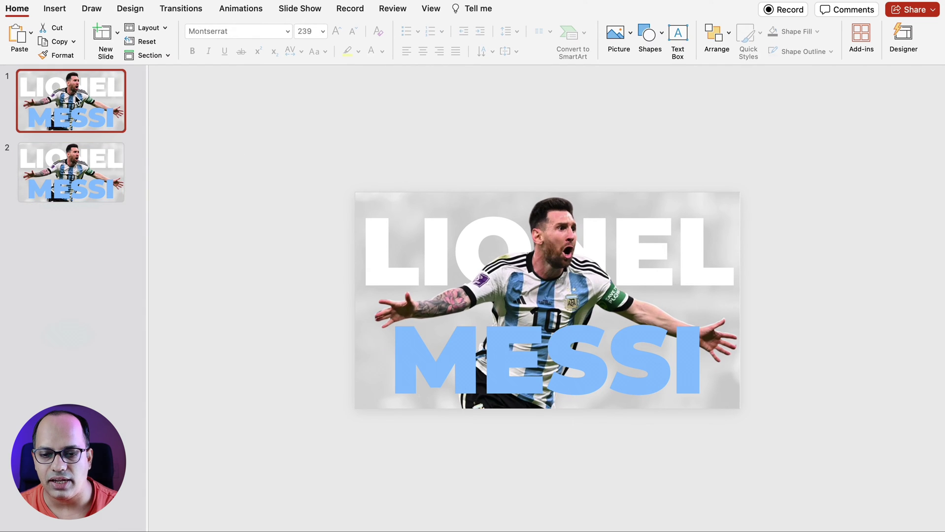
Enlarge the cut-out Messi picture greatly and move it off the slide to the right.
{"action": "left_click", "coordinate": [379, 245]}
{"action": "scroll", "coordinate": [736, 318], "scroll_direction": "down", "scroll_amount": 10}
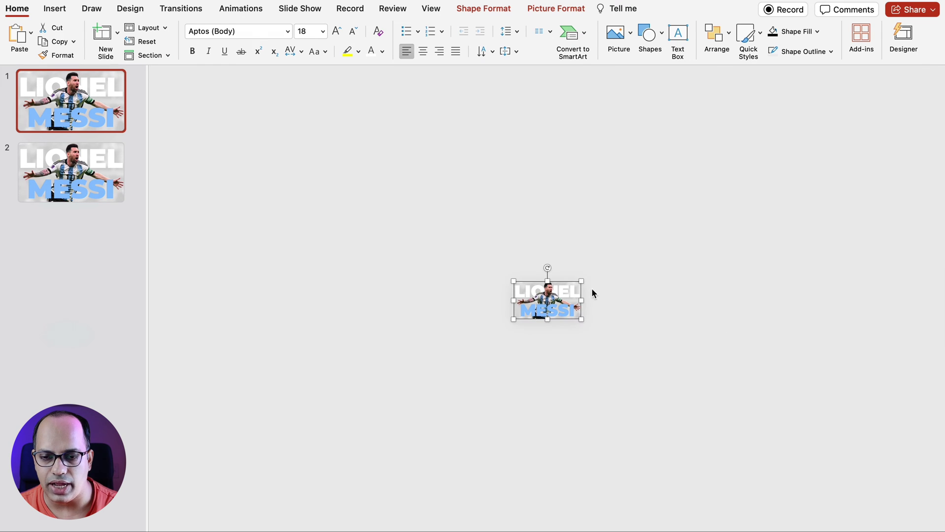
{"action": "scroll", "coordinate": [579, 308], "scroll_direction": "up", "scroll_amount": 5}
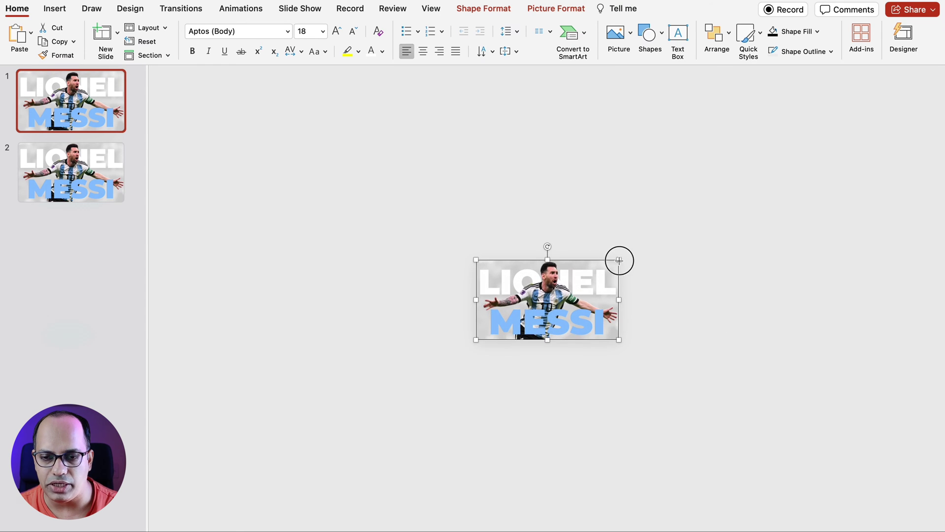
{"action": "left_click_drag", "start_coordinate": [619, 260], "coordinate": [877, 144]}
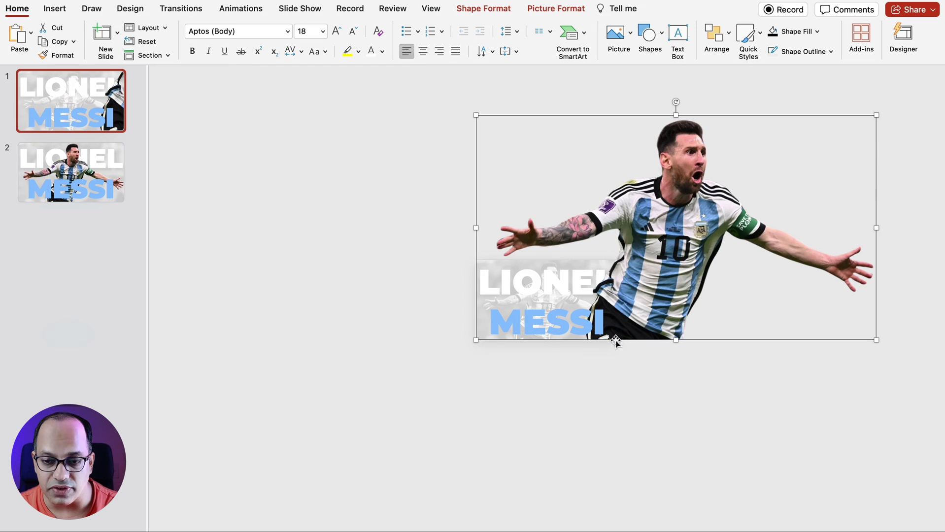
{"action": "left_click_drag", "start_coordinate": [634, 325], "coordinate": [670, 324]}
Move LIONEL off the slide to the left and MESSI off to the right, leaving the grey photo.
{"action": "left_click", "coordinate": [500, 291]}
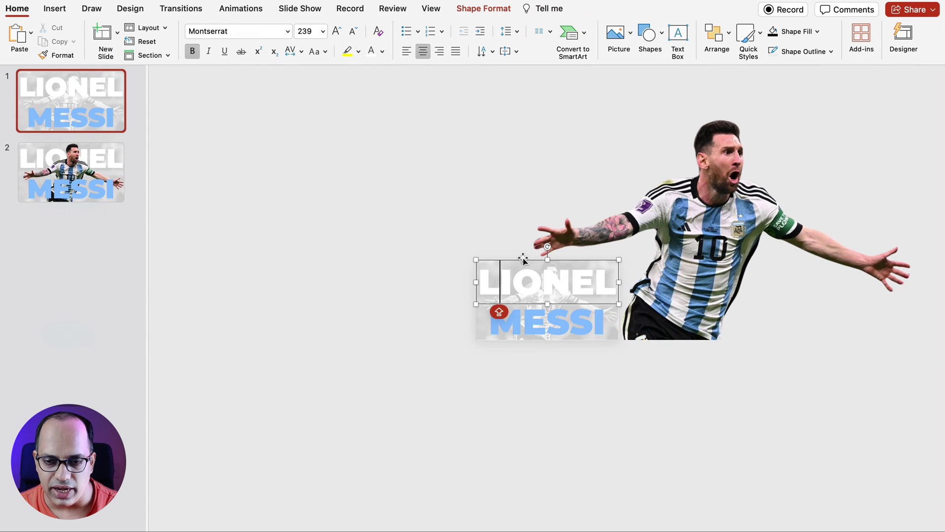
{"action": "left_click", "coordinate": [521, 261]}
{"action": "left_click_drag", "start_coordinate": [521, 260], "coordinate": [360, 260]}
{"action": "left_click", "coordinate": [538, 321]}
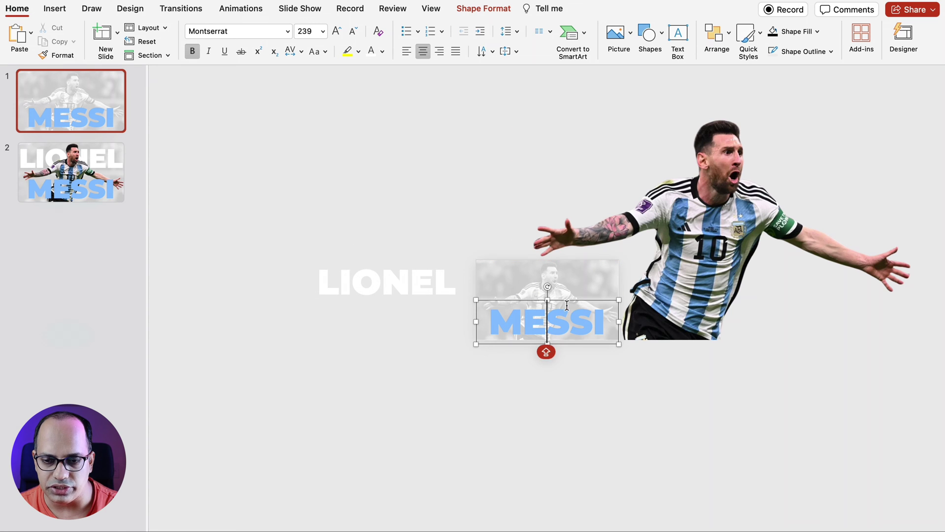
{"action": "left_click_drag", "start_coordinate": [573, 302], "coordinate": [728, 302]}
{"action": "left_click", "coordinate": [568, 287]}
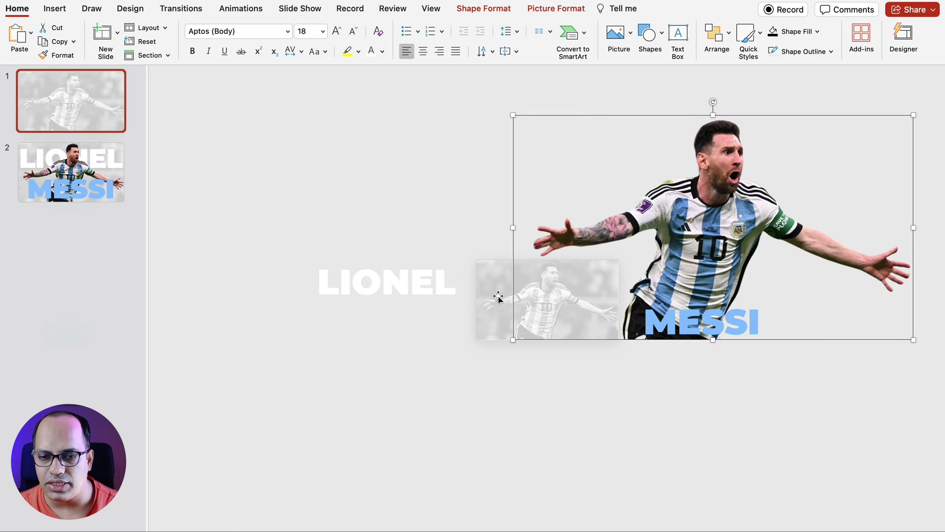
{"action": "left_click", "coordinate": [498, 297]}
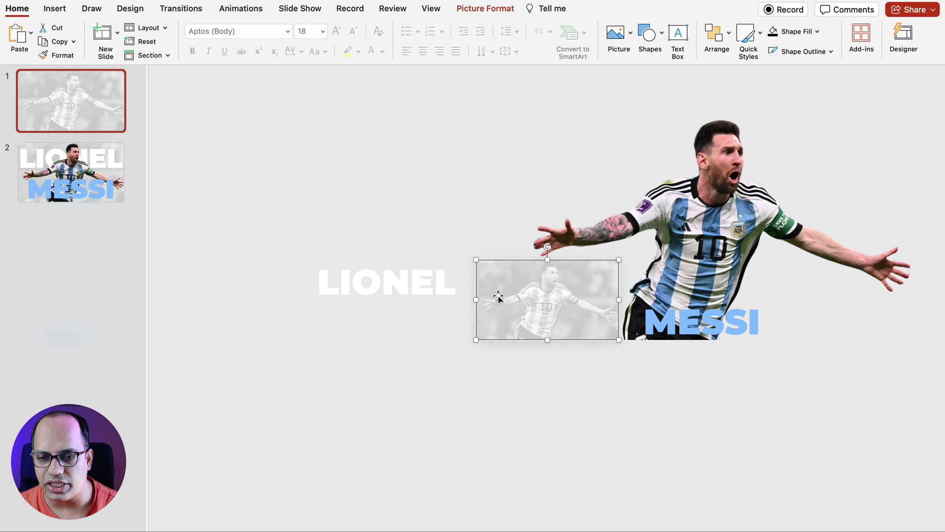
Raise the grey background photo's transparency from 80% to 93% in Picture Transparency Options.
{"action": "left_click", "coordinate": [463, 8]}
{"action": "left_click", "coordinate": [191, 49]}
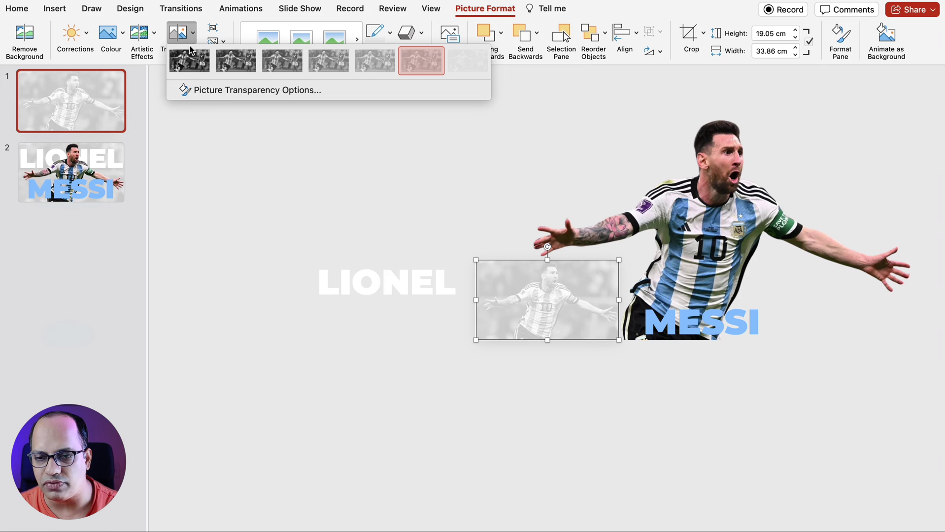
{"action": "left_click", "coordinate": [216, 93]}
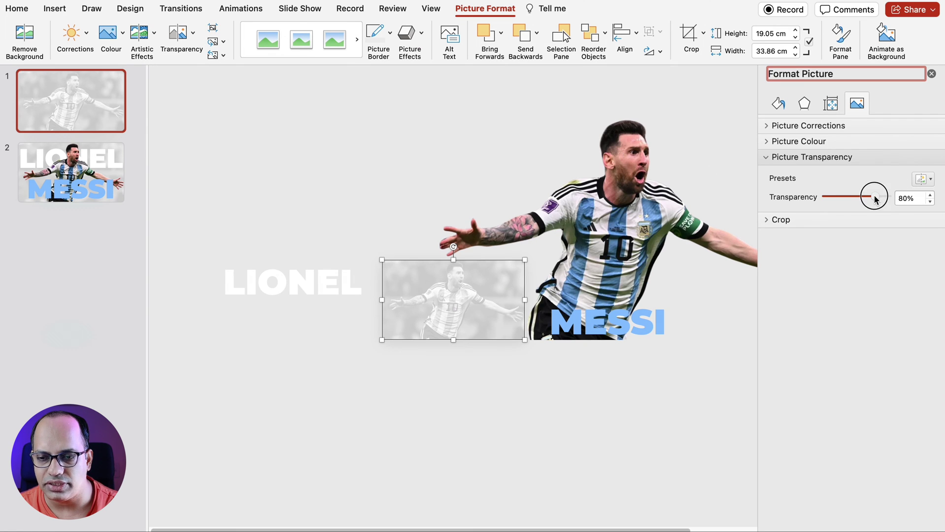
{"action": "left_click_drag", "start_coordinate": [875, 199], "coordinate": [881, 199]}
{"action": "key", "text": "Escape"}
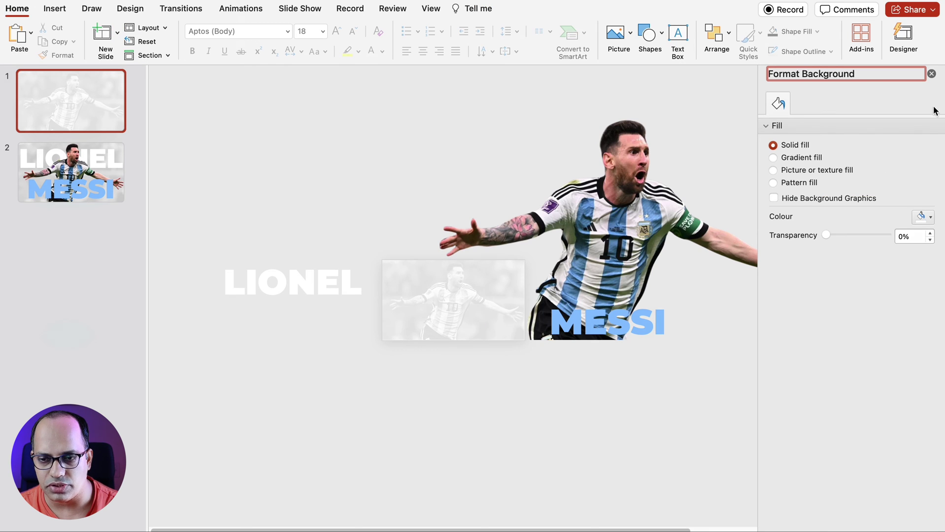
{"action": "left_click", "coordinate": [932, 74]}
Apply the Morph transition to slide 2 and shorten its duration from 02.00 to 01.00.
{"action": "left_click", "coordinate": [100, 181]}
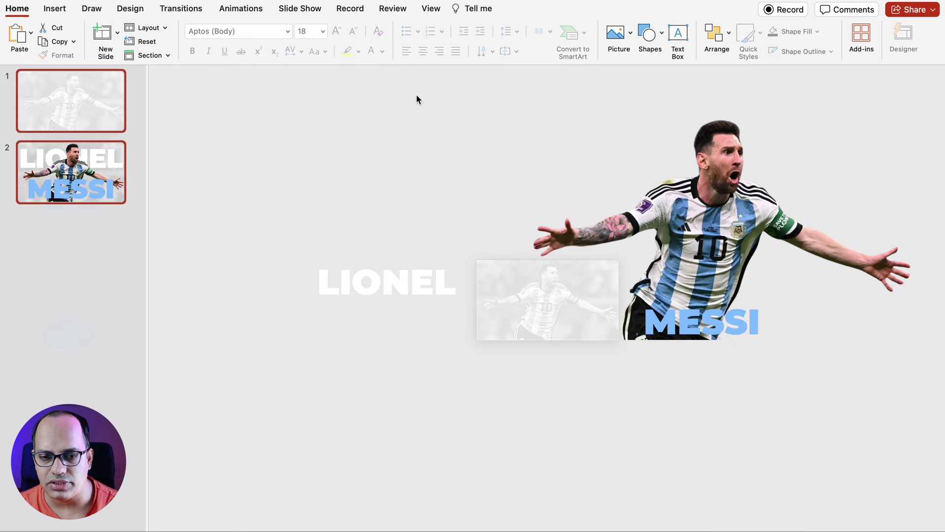
{"action": "left_click", "coordinate": [185, 13]}
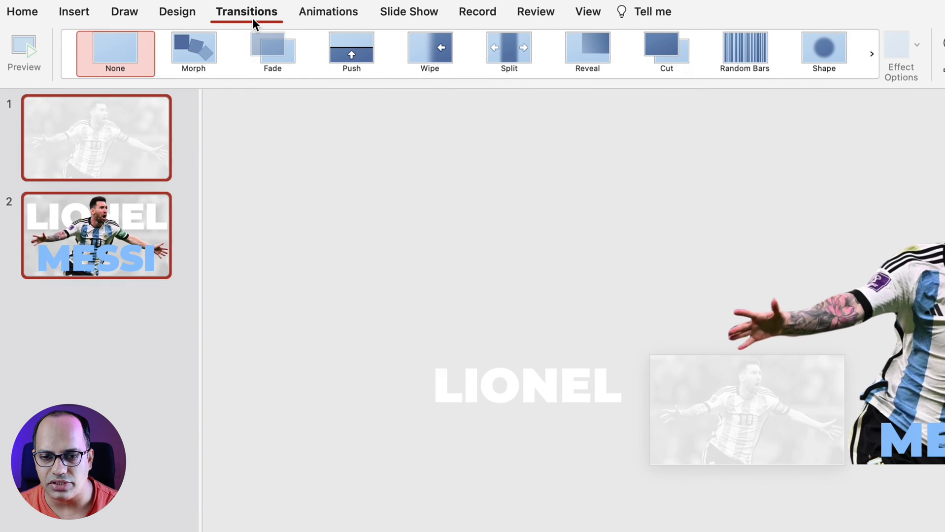
{"action": "left_click", "coordinate": [151, 51]}
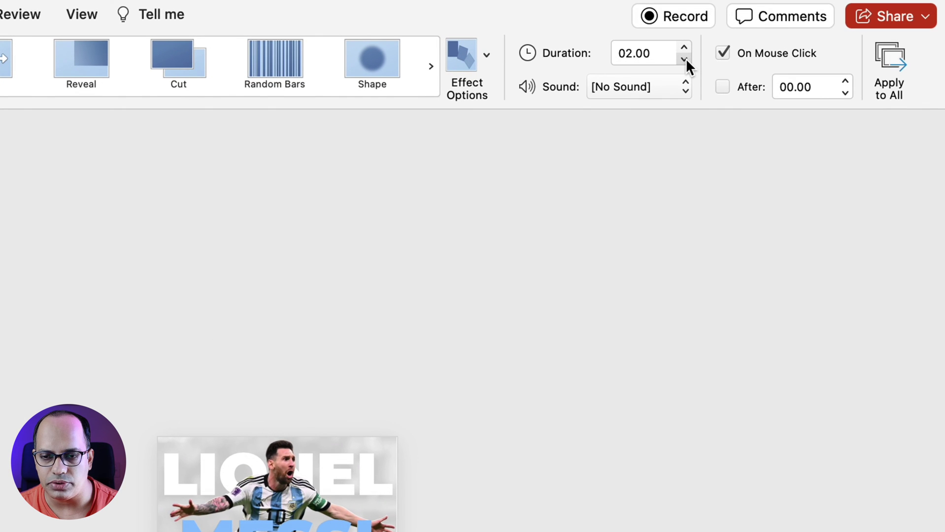
{"action": "left_click", "coordinate": [684, 59], "text": "shift"}
{"action": "left_click", "coordinate": [685, 58], "text": "shift"}
{"action": "left_click", "coordinate": [684, 59], "text": "shift"}
{"action": "left_click", "coordinate": [684, 59], "text": "shift"}
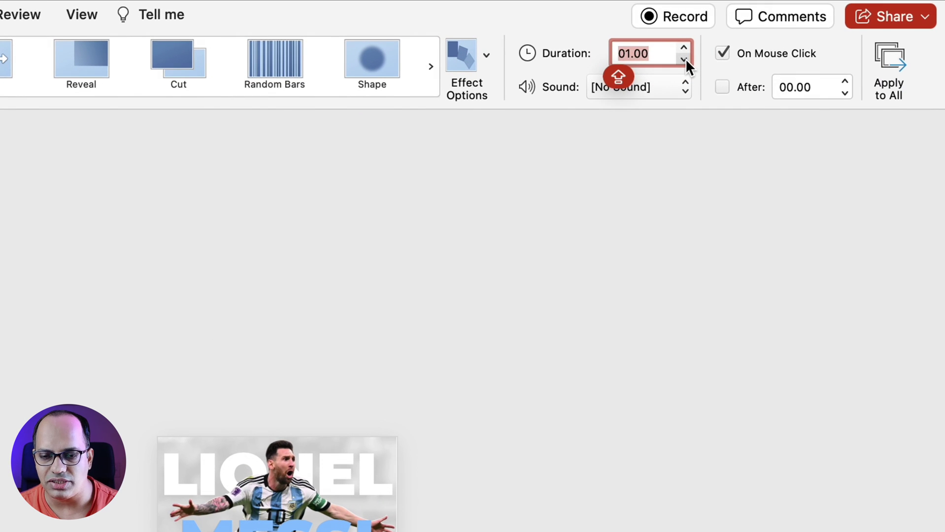